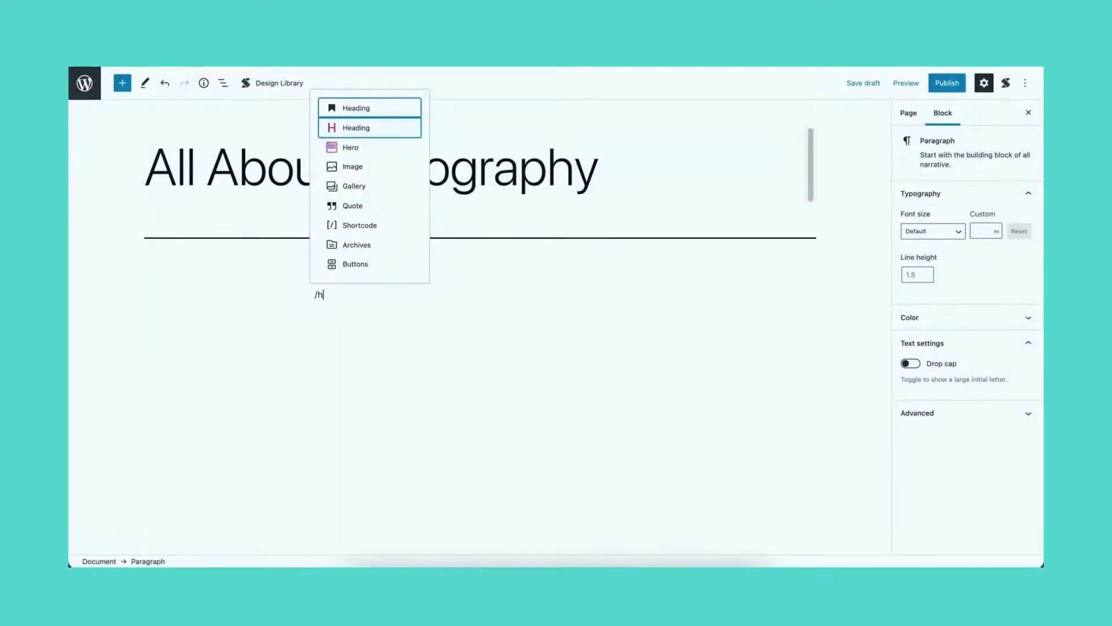
Step: Insert a Stackable Heading block via /heading and enter 'This is a heading' as its content
{"action": "type", "text": "eading"}
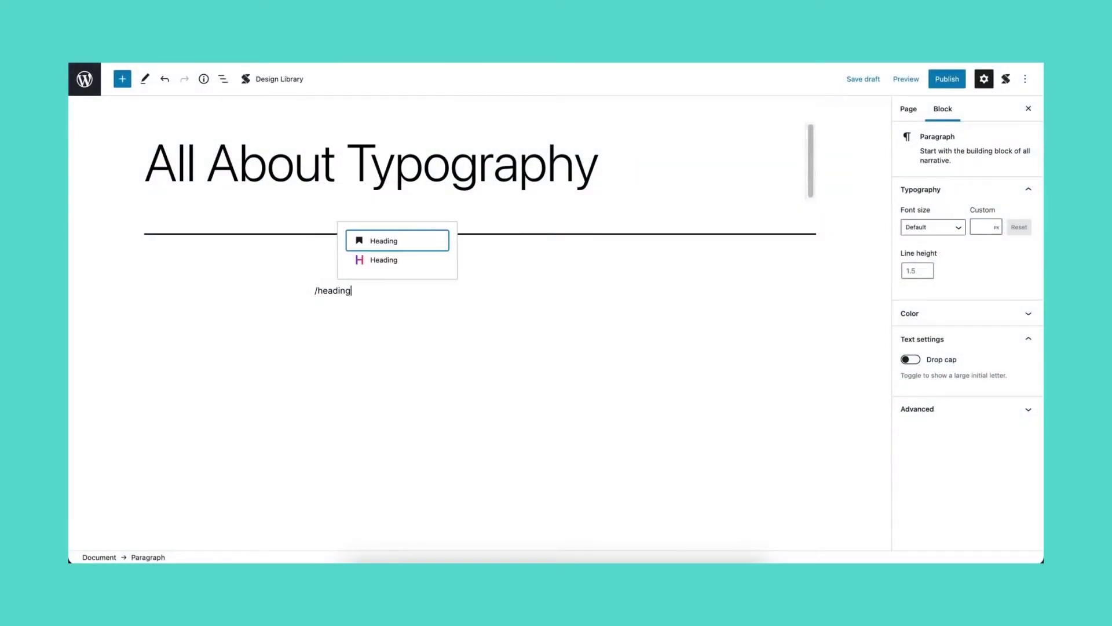
{"action": "key", "text": "Down"}
{"action": "key", "text": "Return"}
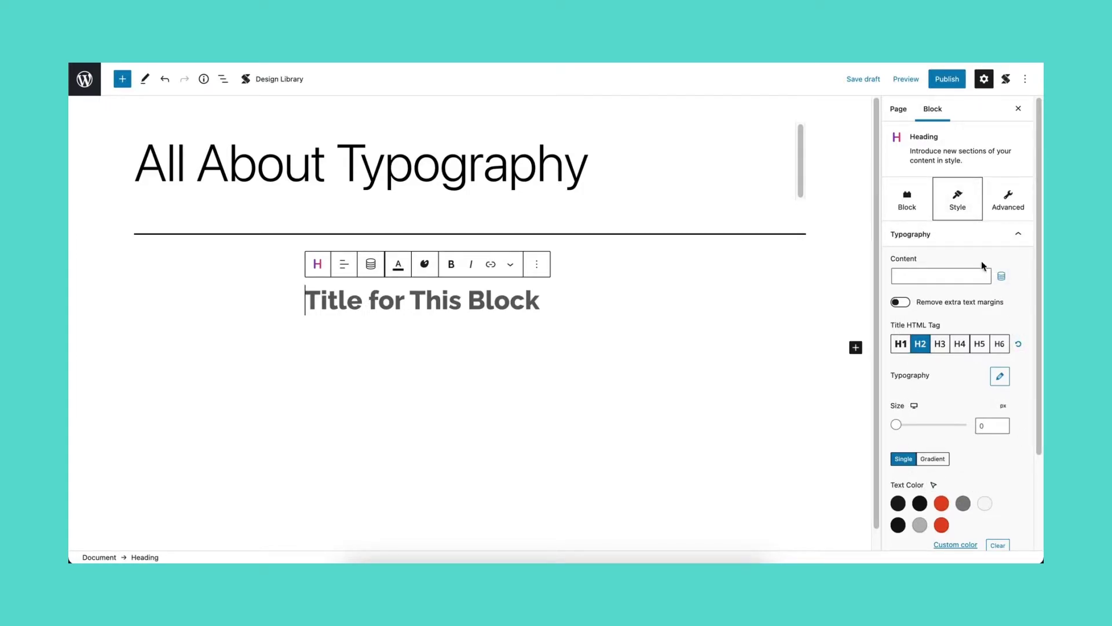
{"action": "left_click", "coordinate": [906, 278]}
{"action": "type", "text": "This is a heading"}
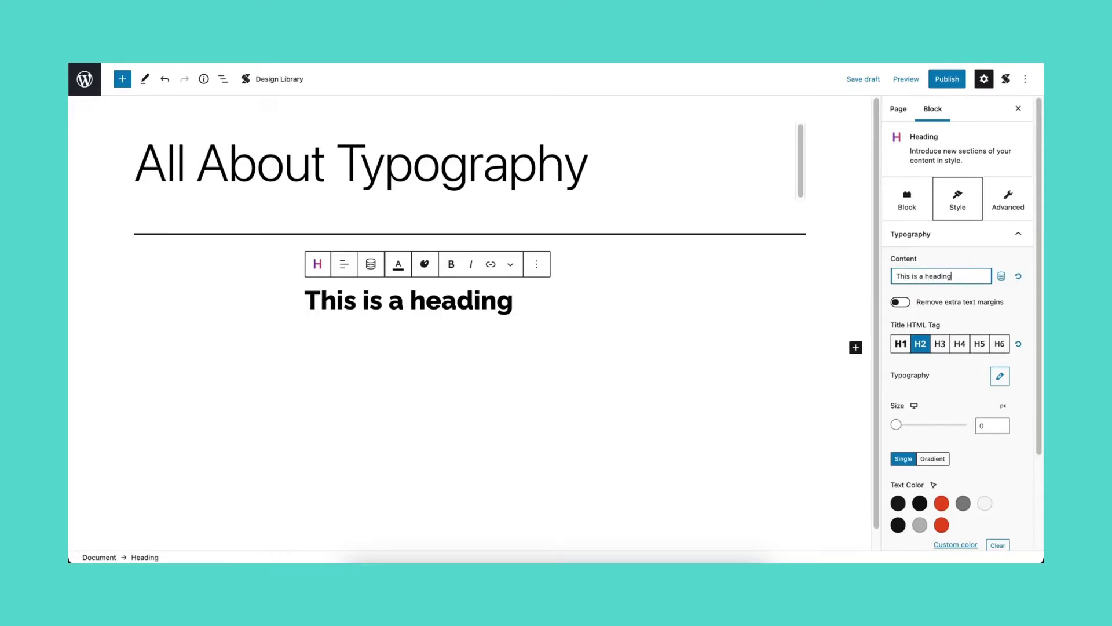
Step: Bind the heading content to the dynamic Post Title field so it shows 'All About Typography'
{"action": "left_click", "coordinate": [1001, 278]}
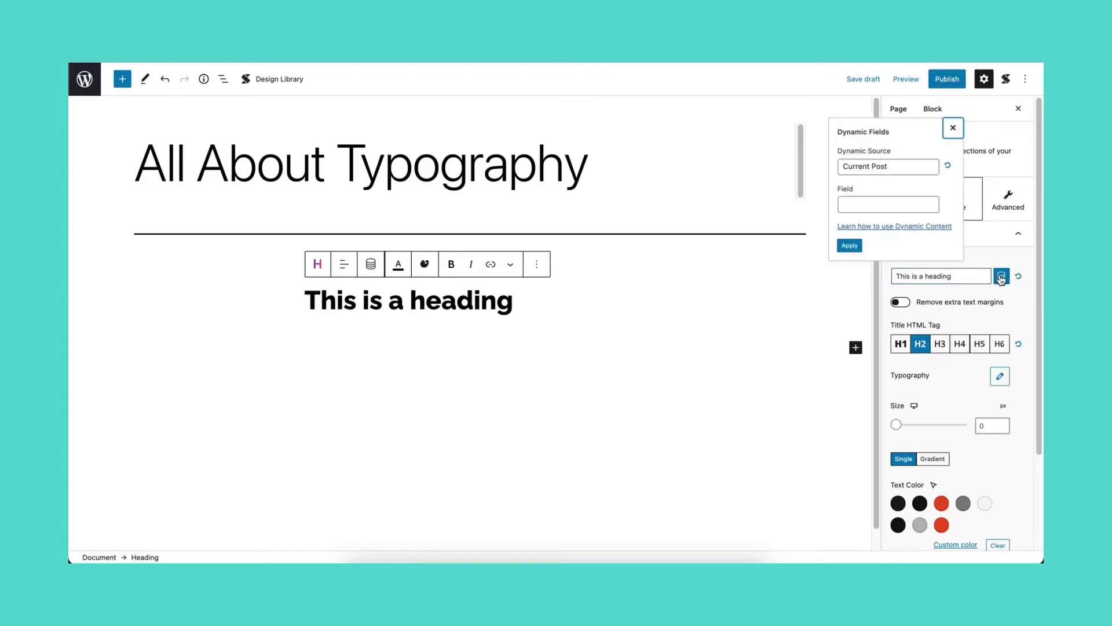
{"action": "left_click", "coordinate": [931, 207]}
{"action": "left_click", "coordinate": [923, 243]}
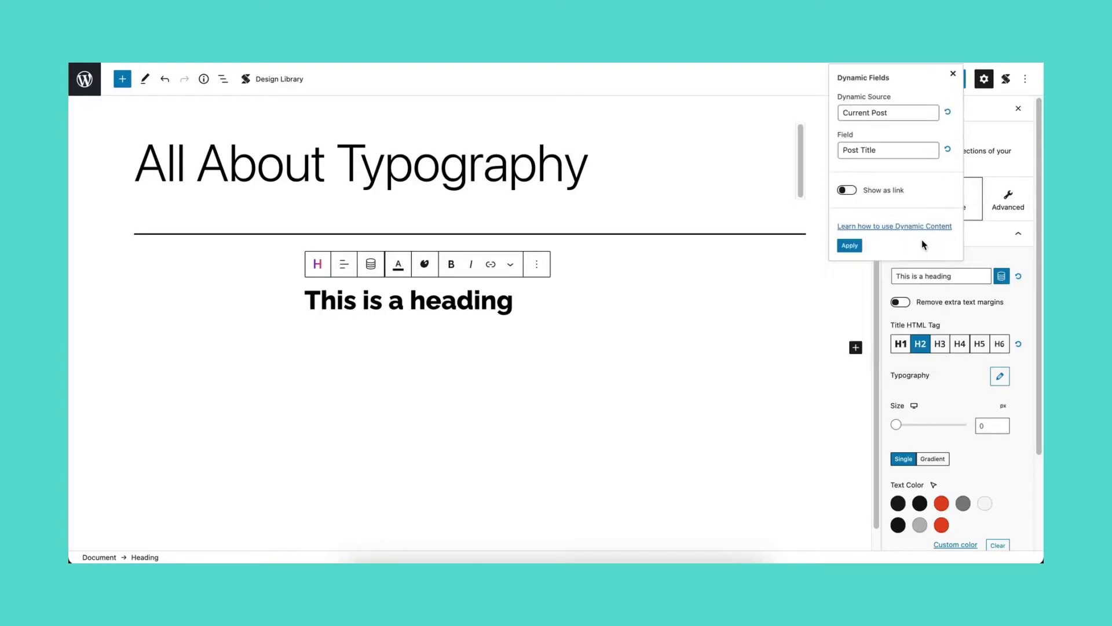
{"action": "left_click", "coordinate": [855, 246]}
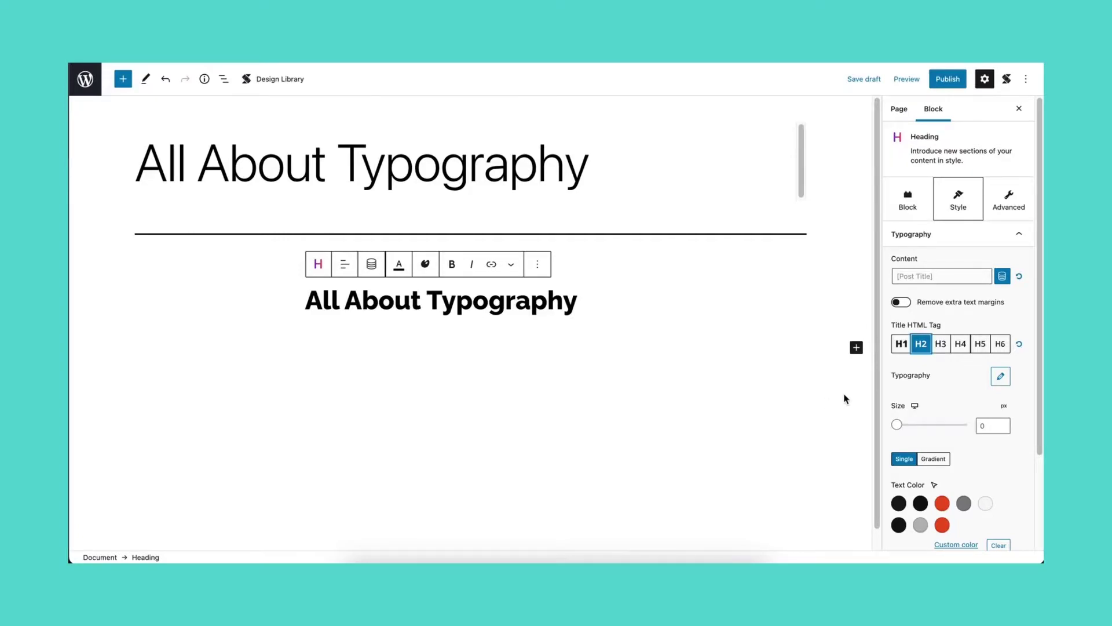
{"action": "left_click", "coordinate": [939, 350]}
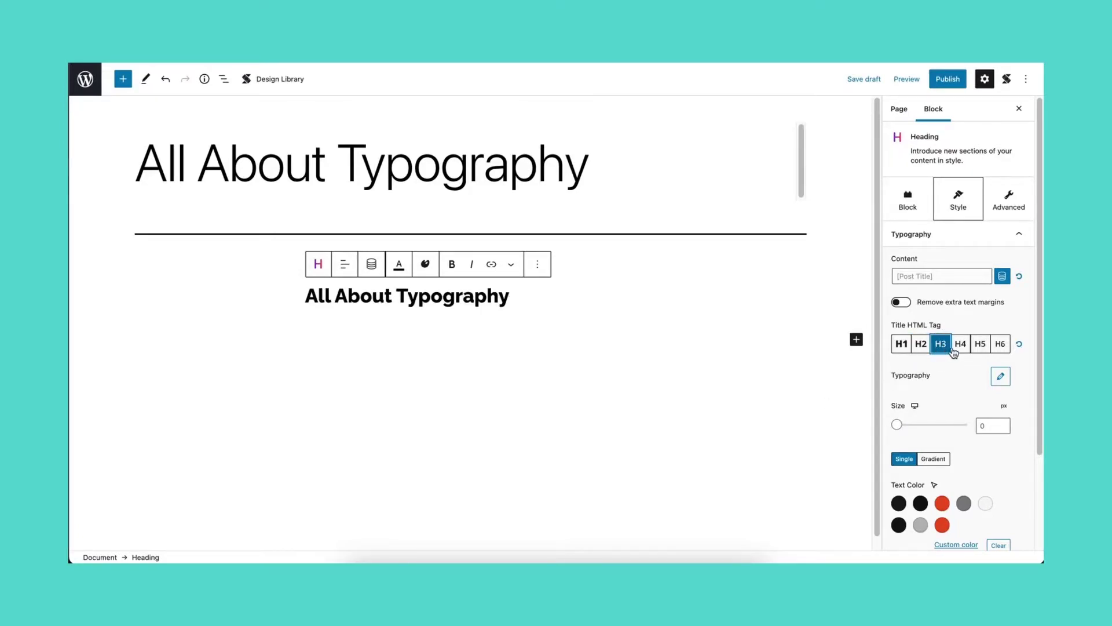
{"action": "left_click", "coordinate": [960, 350]}
{"action": "left_click", "coordinate": [978, 350]}
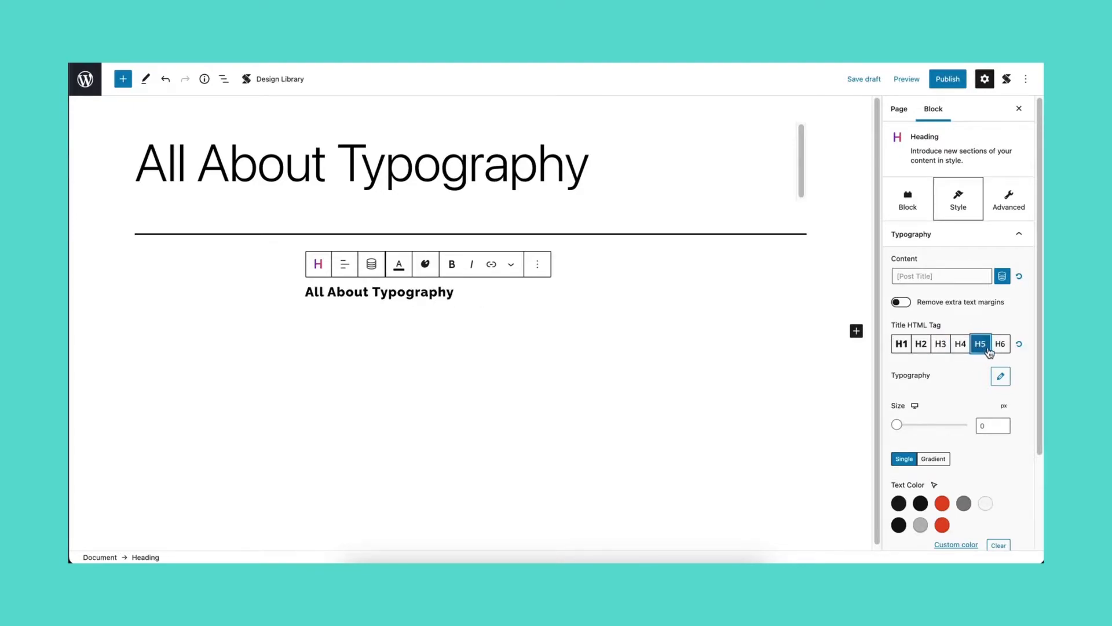
{"action": "left_click", "coordinate": [1000, 345]}
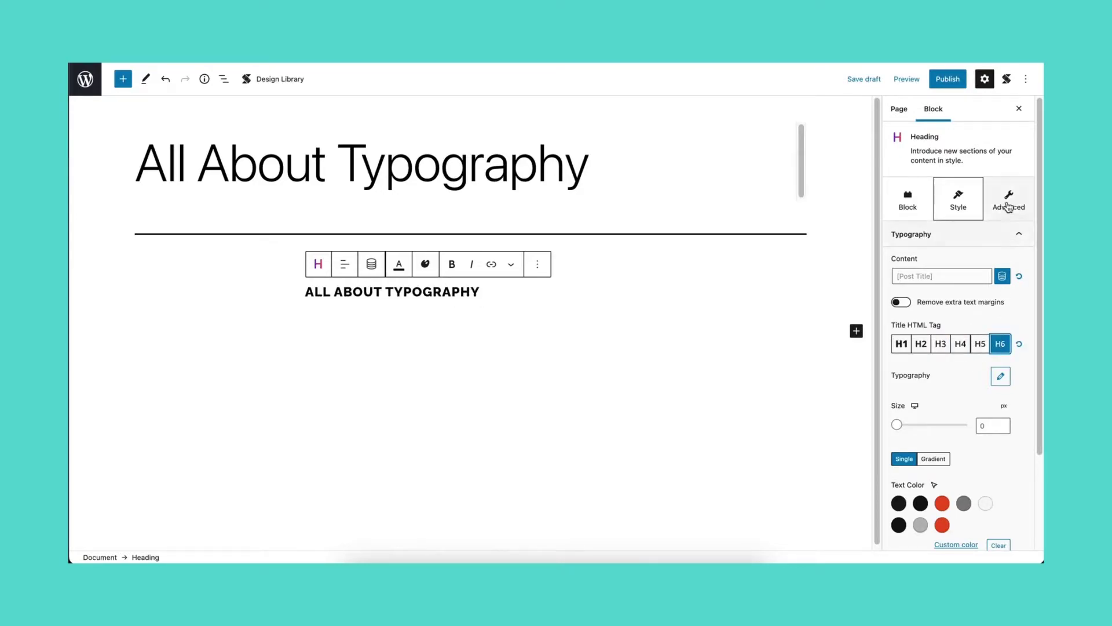
{"action": "left_click", "coordinate": [1006, 80]}
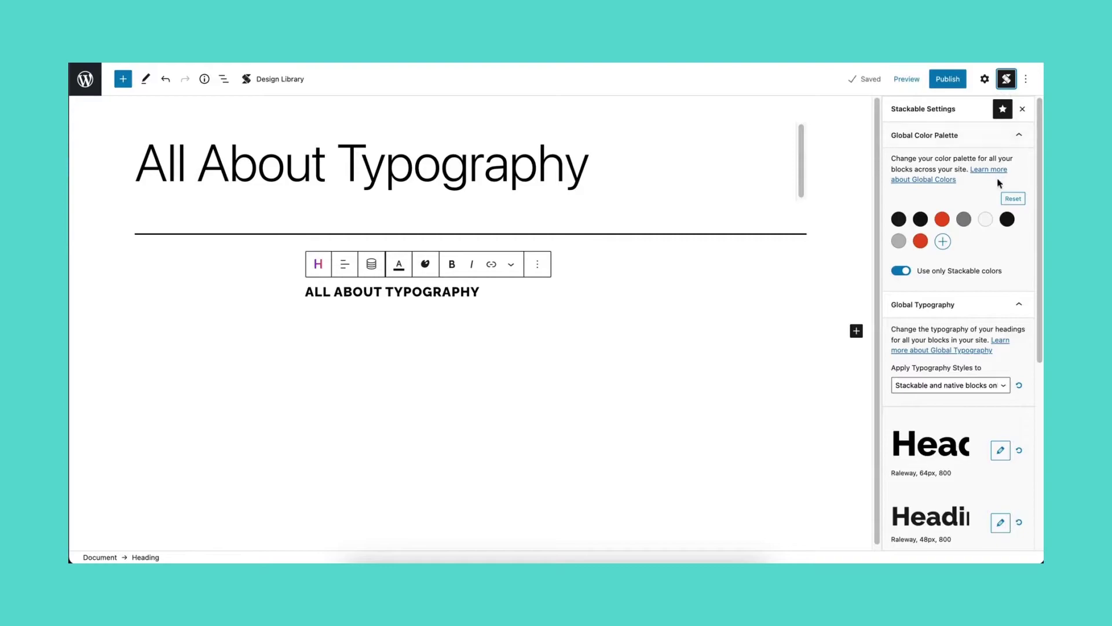
{"action": "scroll", "coordinate": [994, 202], "scroll_direction": "down", "scroll_amount": 5}
{"action": "scroll", "coordinate": [993, 203], "scroll_direction": "down", "scroll_amount": 1}
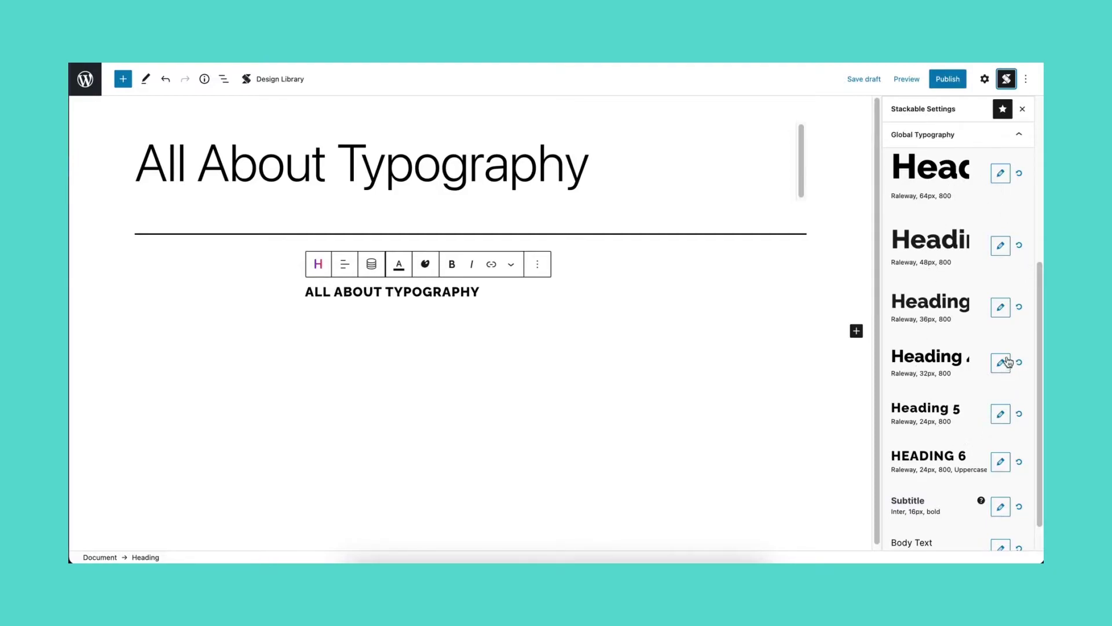
{"action": "left_click", "coordinate": [985, 79]}
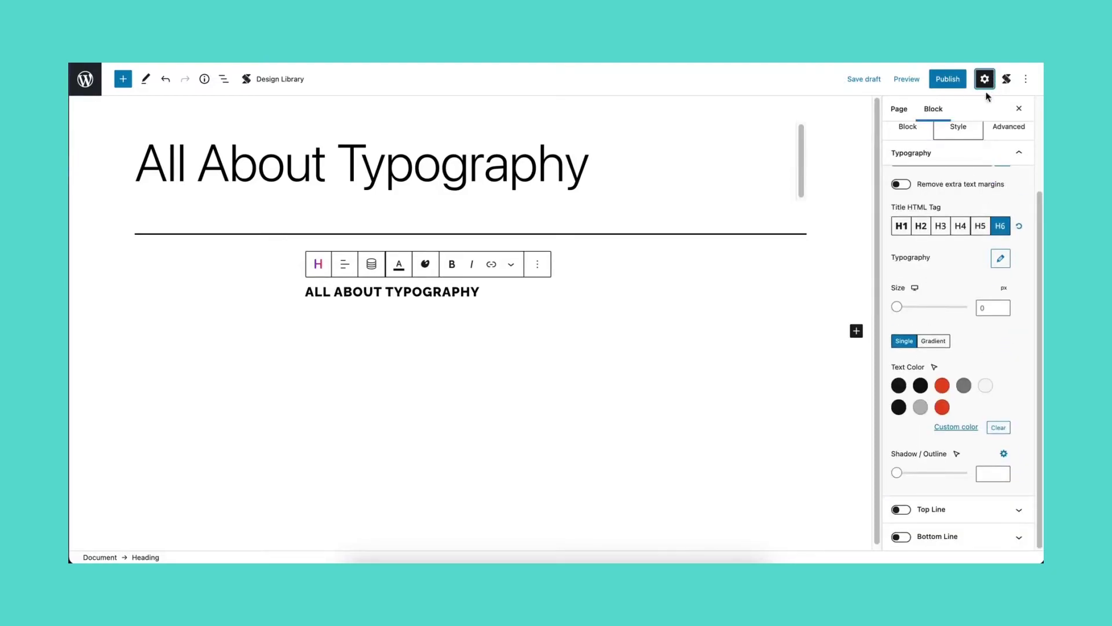
Step: Keep the heading as H2 and set its font family to Source Sans Pro
{"action": "left_click", "coordinate": [925, 228]}
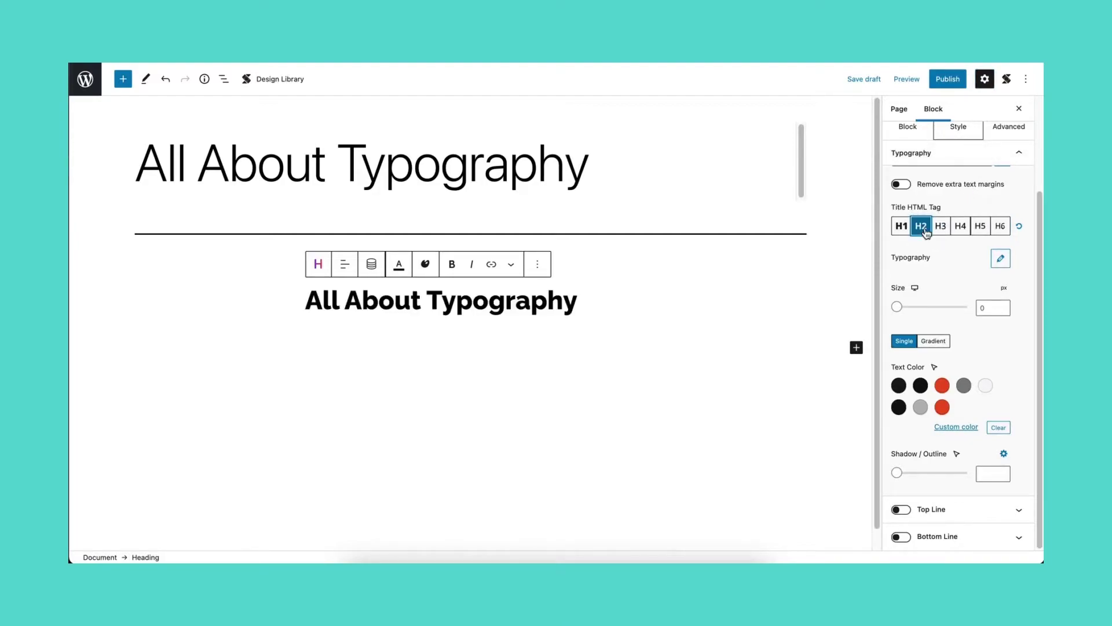
{"action": "scroll", "coordinate": [922, 351], "scroll_direction": "down", "scroll_amount": 3}
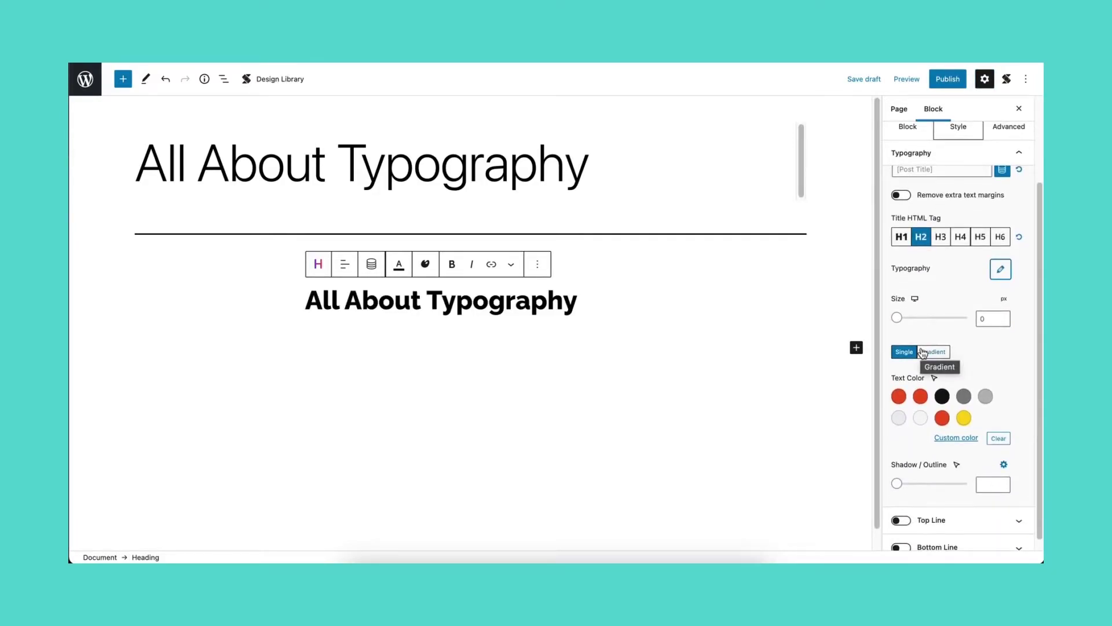
{"action": "left_click", "coordinate": [998, 271]}
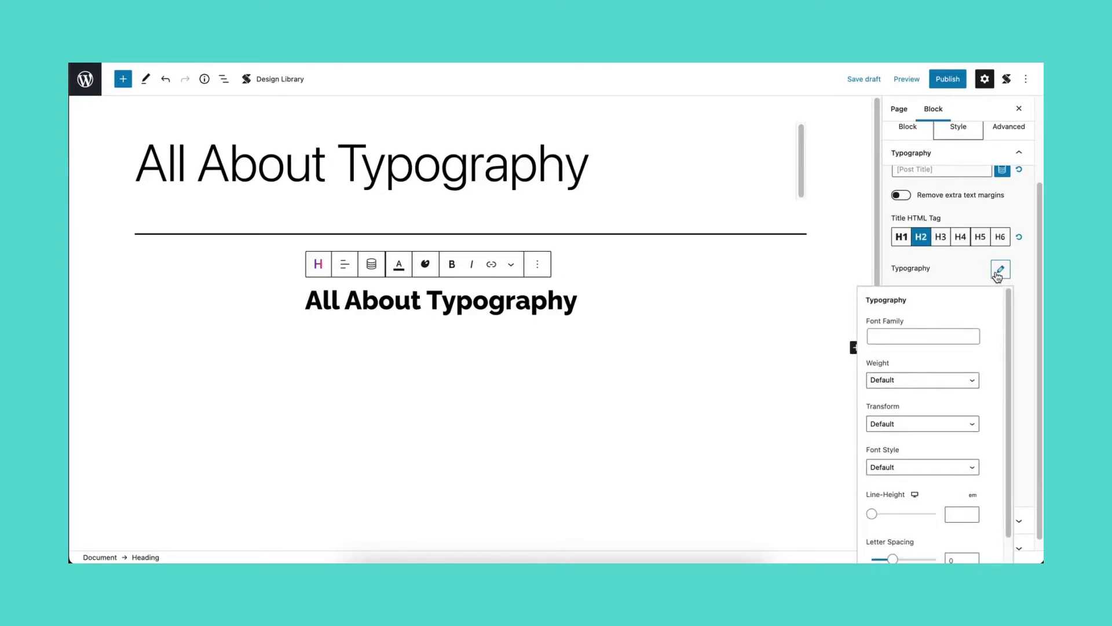
{"action": "left_click", "coordinate": [964, 336]}
{"action": "type", "text": "S"}
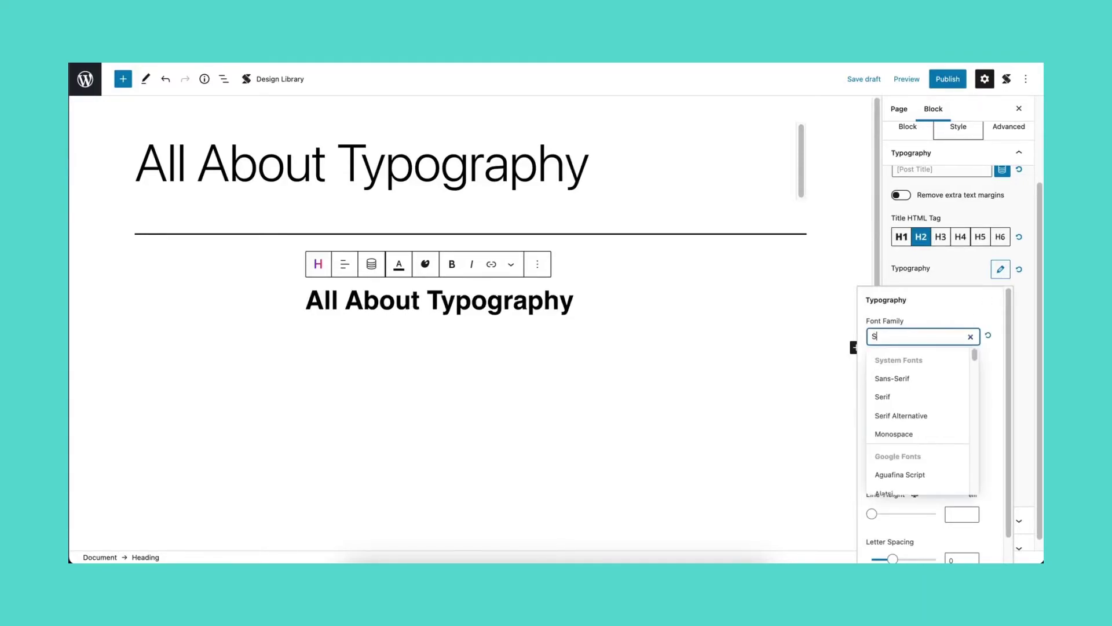
{"action": "type", "text": "ource Sans"}
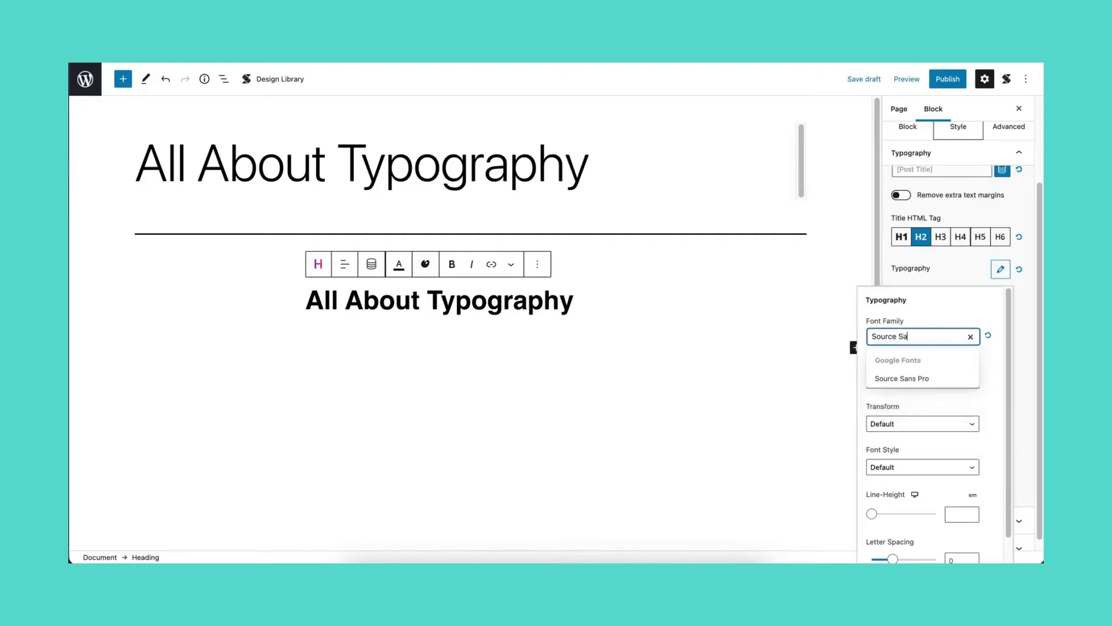
{"action": "left_click", "coordinate": [962, 378]}
Step: Set the heading's font weight to 700
{"action": "left_click", "coordinate": [970, 383]}
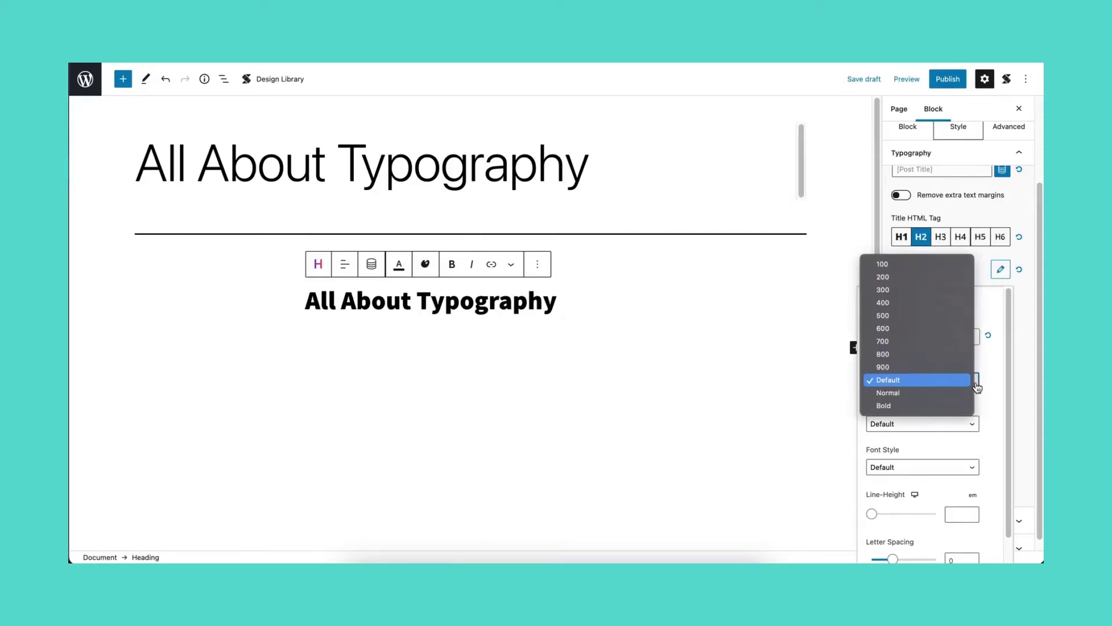
{"action": "left_click", "coordinate": [941, 265]}
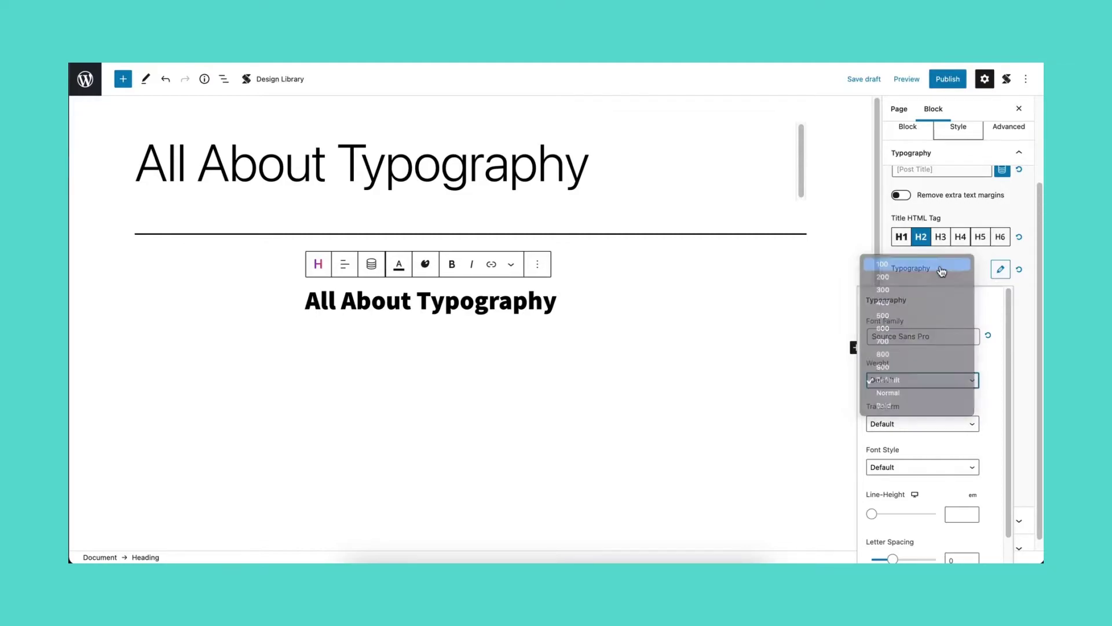
{"action": "left_click", "coordinate": [972, 383]}
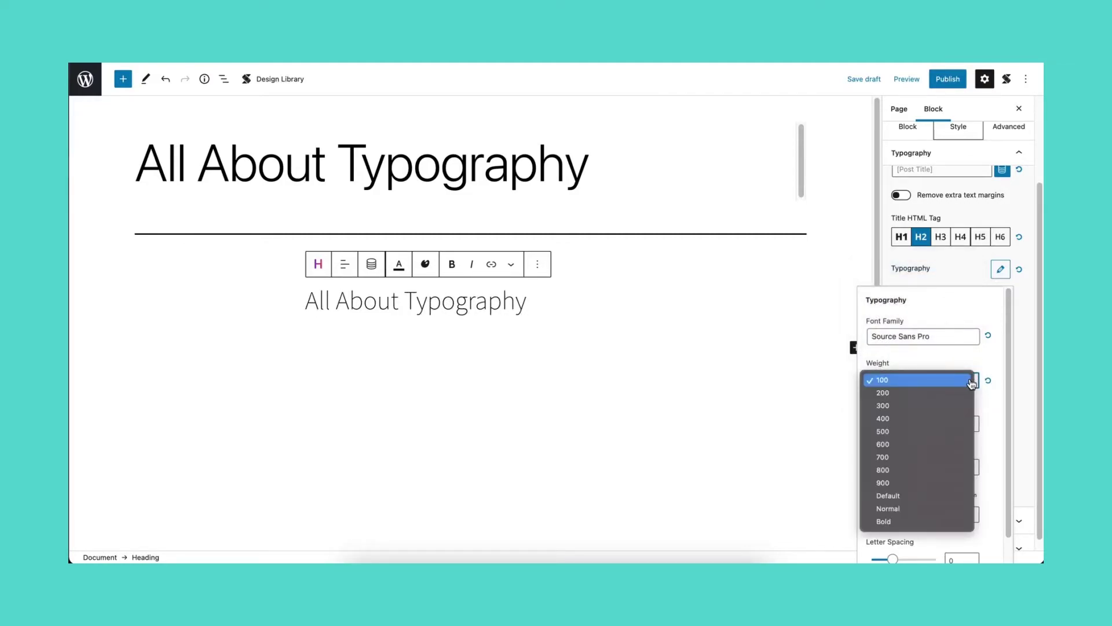
{"action": "left_click", "coordinate": [968, 417]}
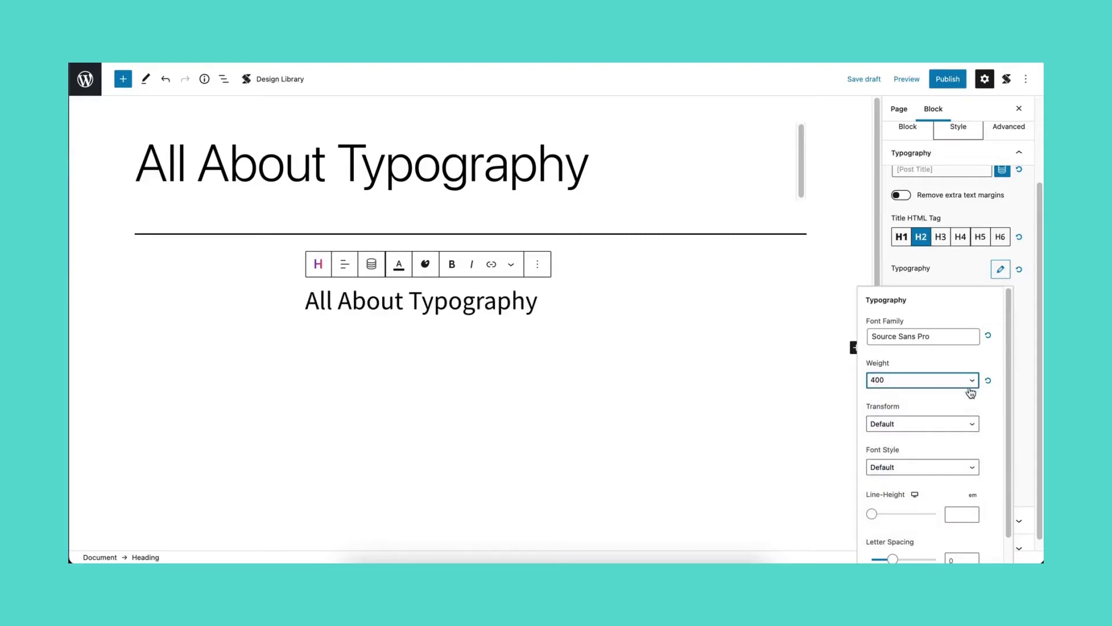
{"action": "left_click", "coordinate": [971, 393]}
{"action": "left_click", "coordinate": [963, 421]}
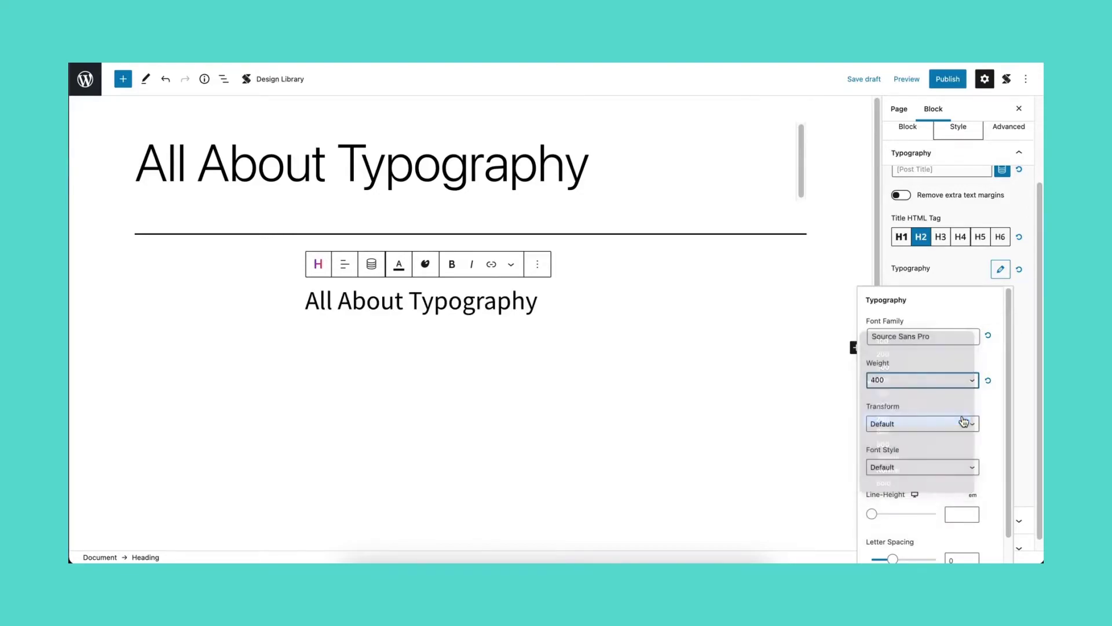
Step: Make the heading text uppercase after trying Capitalize and Lowercase
{"action": "left_click", "coordinate": [966, 422]}
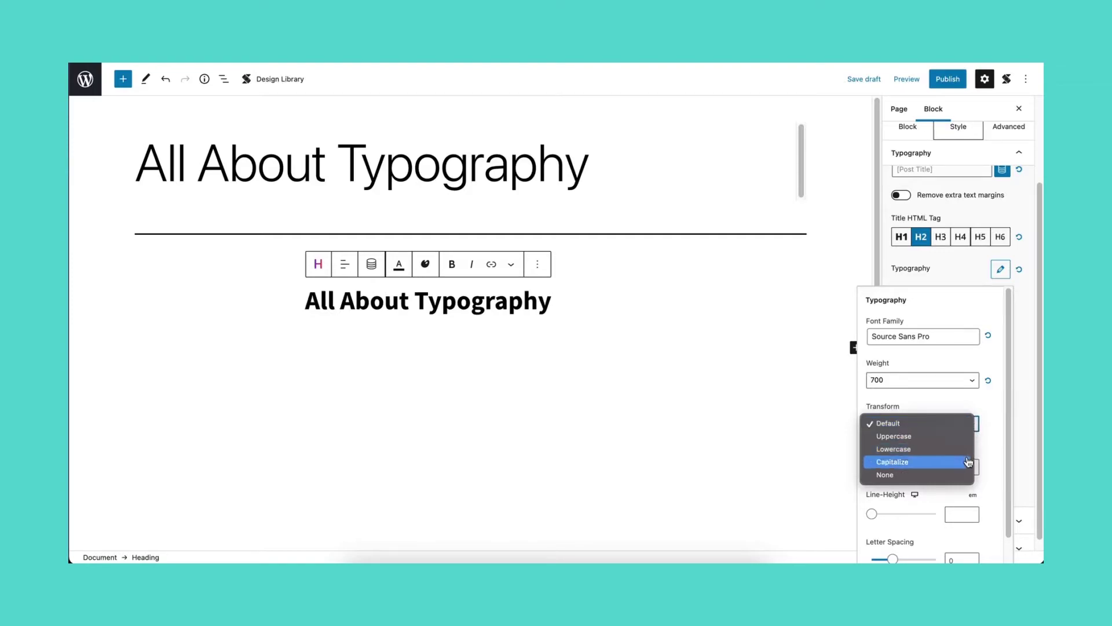
{"action": "left_click", "coordinate": [970, 462]}
{"action": "left_click", "coordinate": [971, 426]}
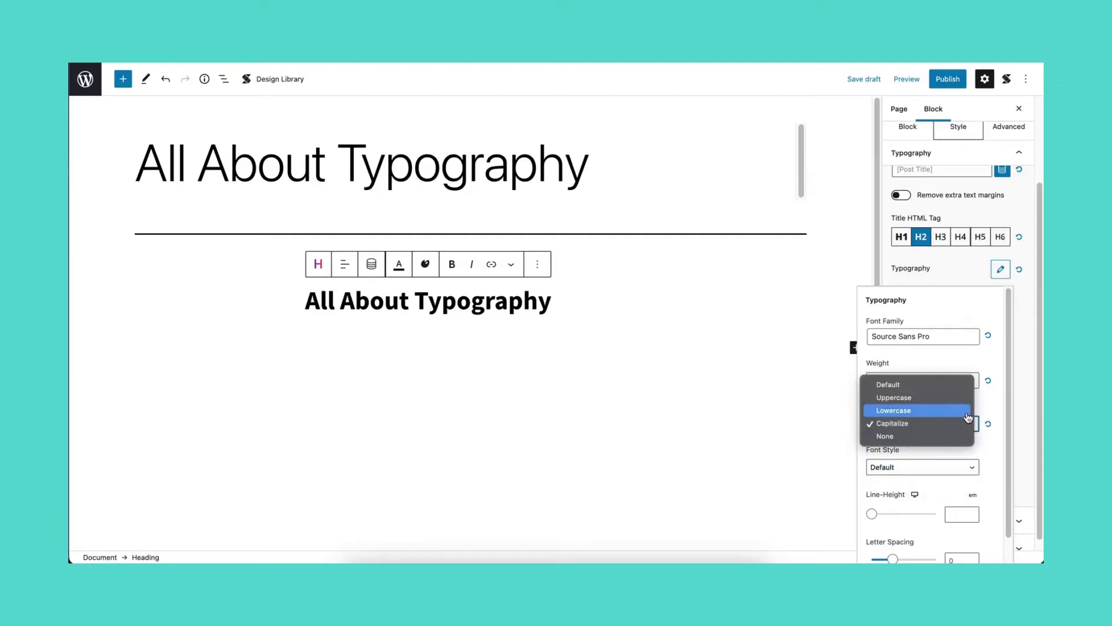
{"action": "left_click", "coordinate": [970, 410]}
{"action": "left_click", "coordinate": [971, 424]}
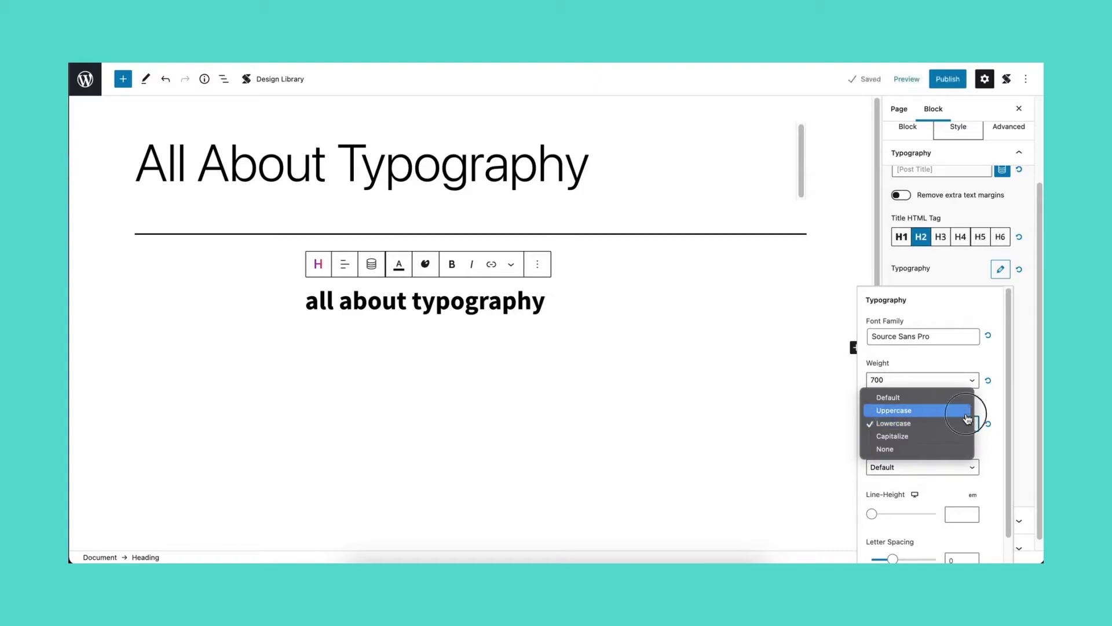
{"action": "left_click", "coordinate": [969, 410]}
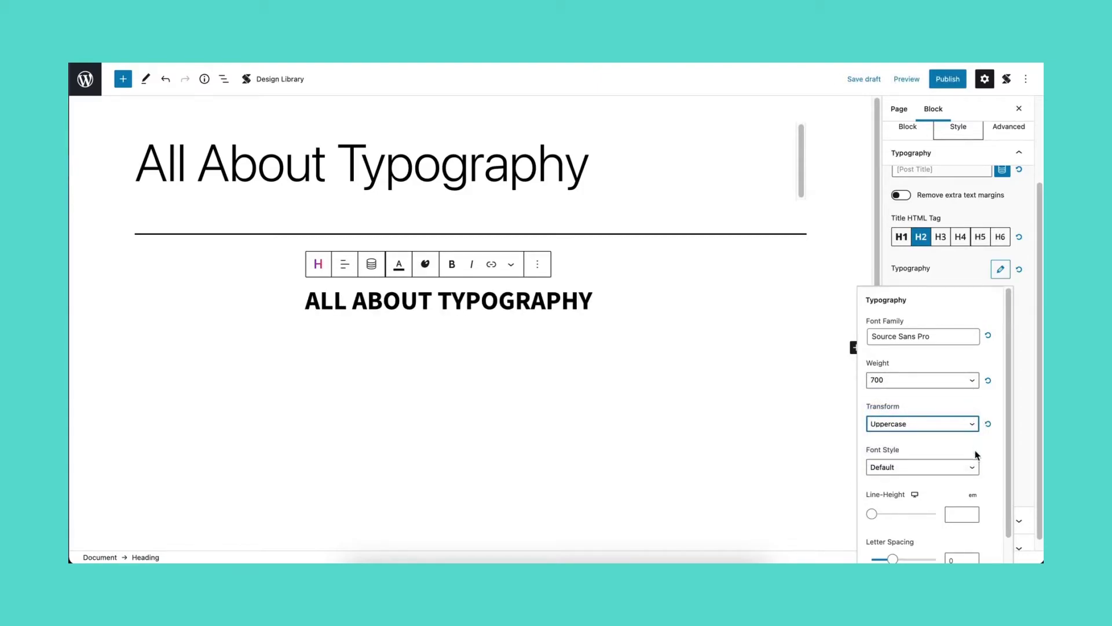
Step: Set the font style to Normal after previewing Oblique and Italic
{"action": "left_click", "coordinate": [975, 466]}
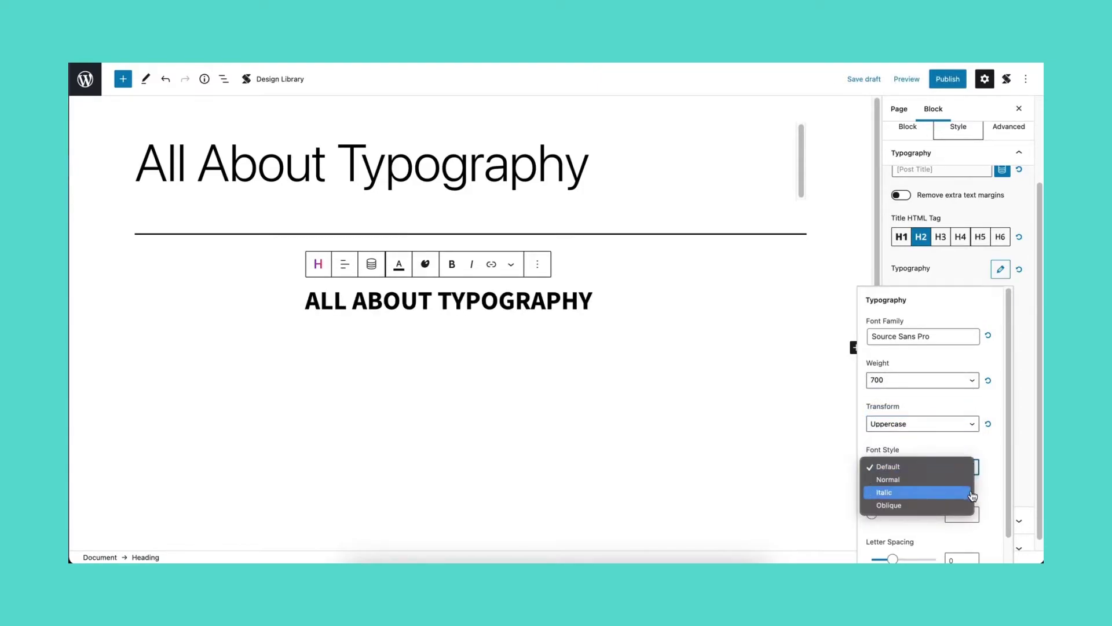
{"action": "left_click", "coordinate": [968, 505]}
{"action": "left_click", "coordinate": [972, 468]}
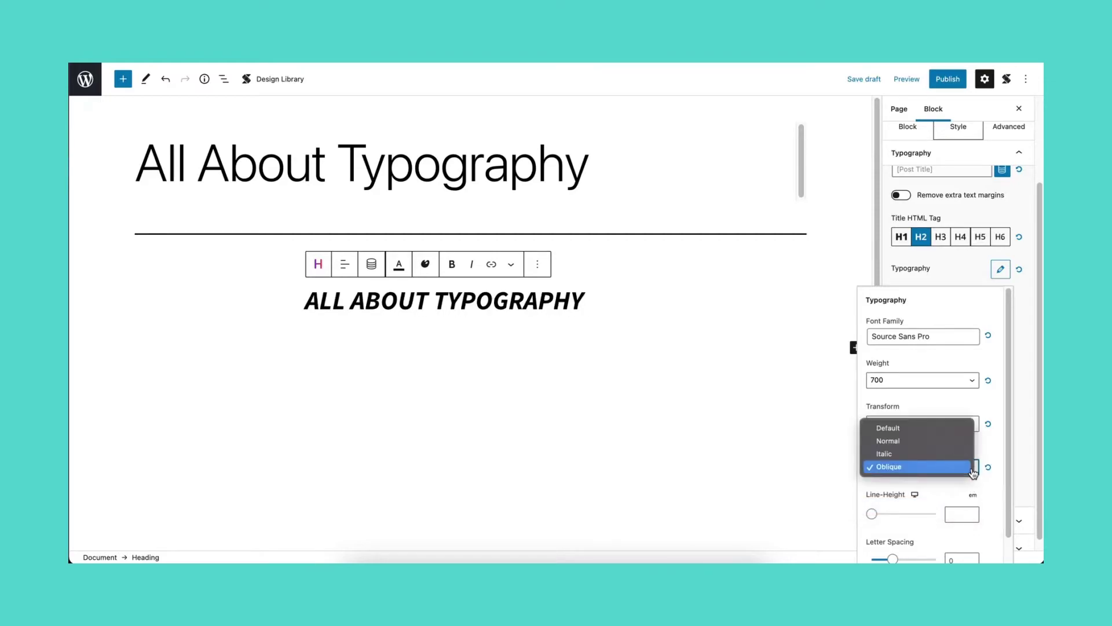
{"action": "left_click", "coordinate": [971, 454]}
{"action": "left_click", "coordinate": [972, 469]}
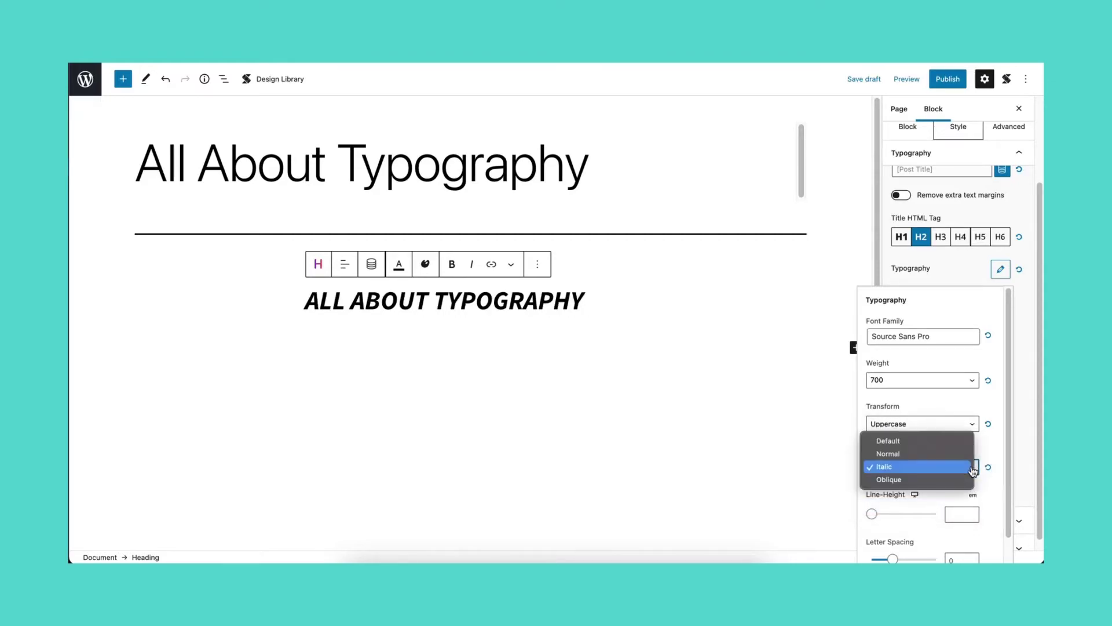
{"action": "left_click", "coordinate": [967, 454]}
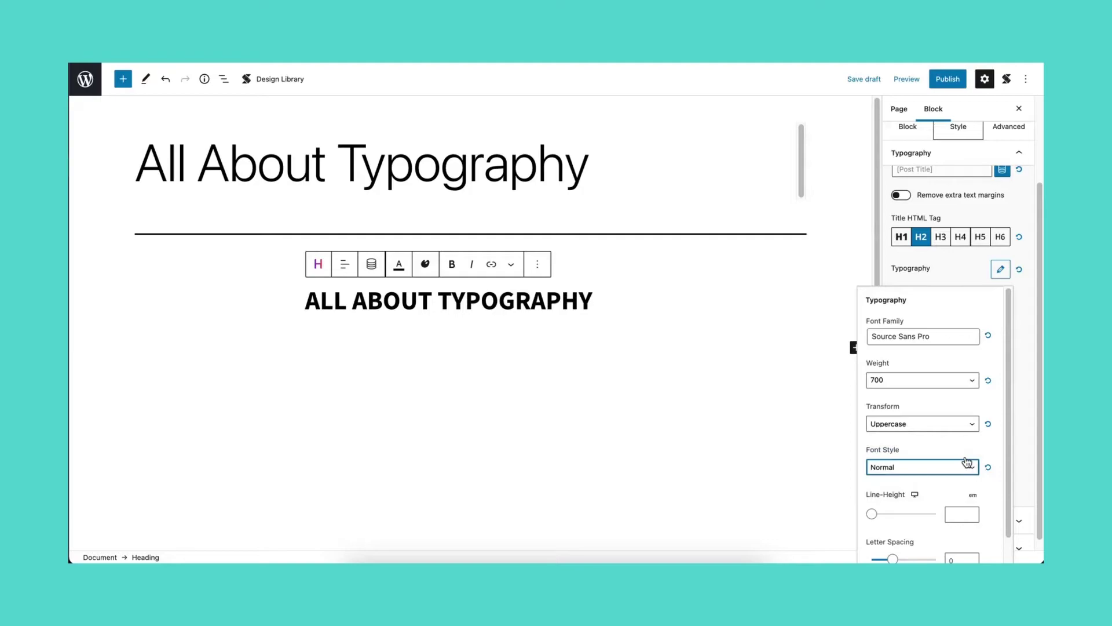
{"action": "scroll", "coordinate": [966, 461], "scroll_direction": "down", "scroll_amount": 1}
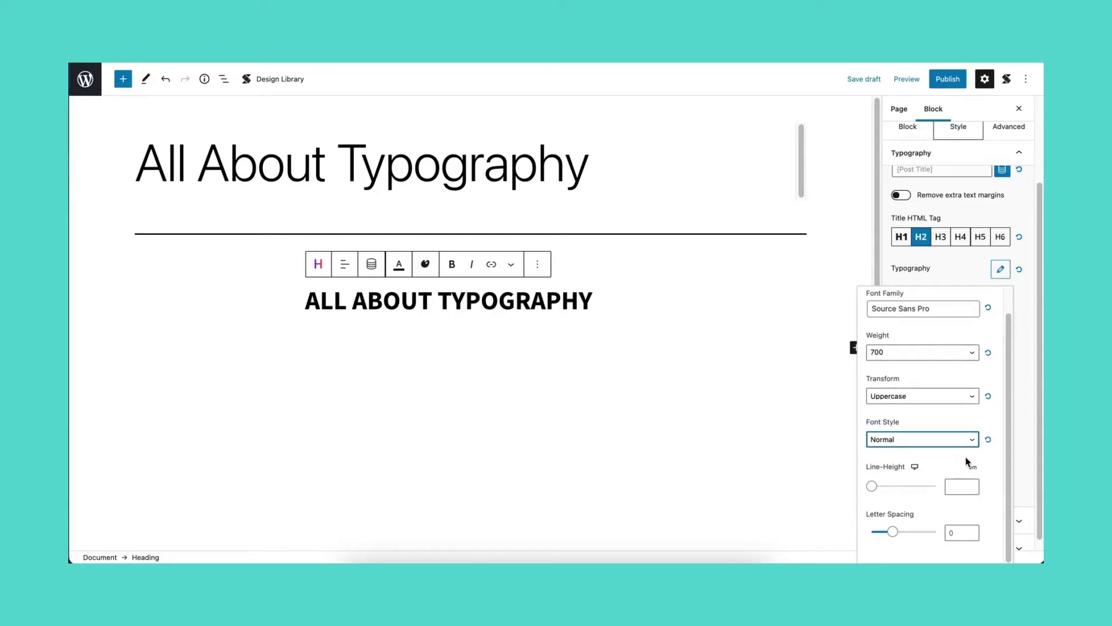
Step: Set the heading's desktop line height to 2 em
{"action": "left_click", "coordinate": [972, 466]}
{"action": "left_click", "coordinate": [973, 470]}
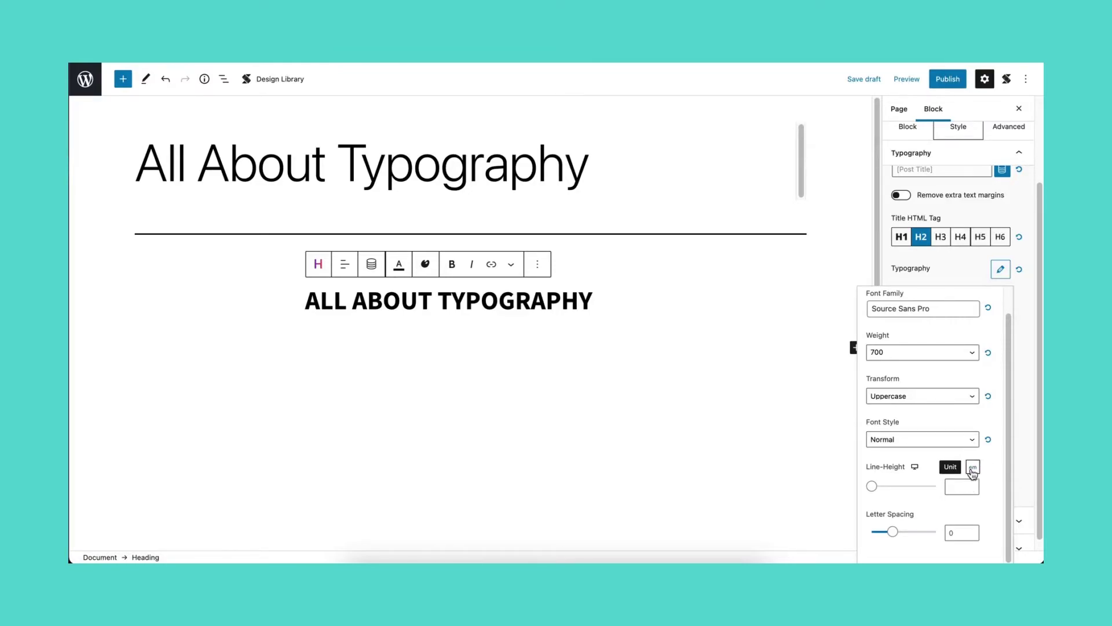
{"action": "left_click", "coordinate": [873, 489]}
{"action": "left_click_drag", "start_coordinate": [875, 490], "coordinate": [879, 487]}
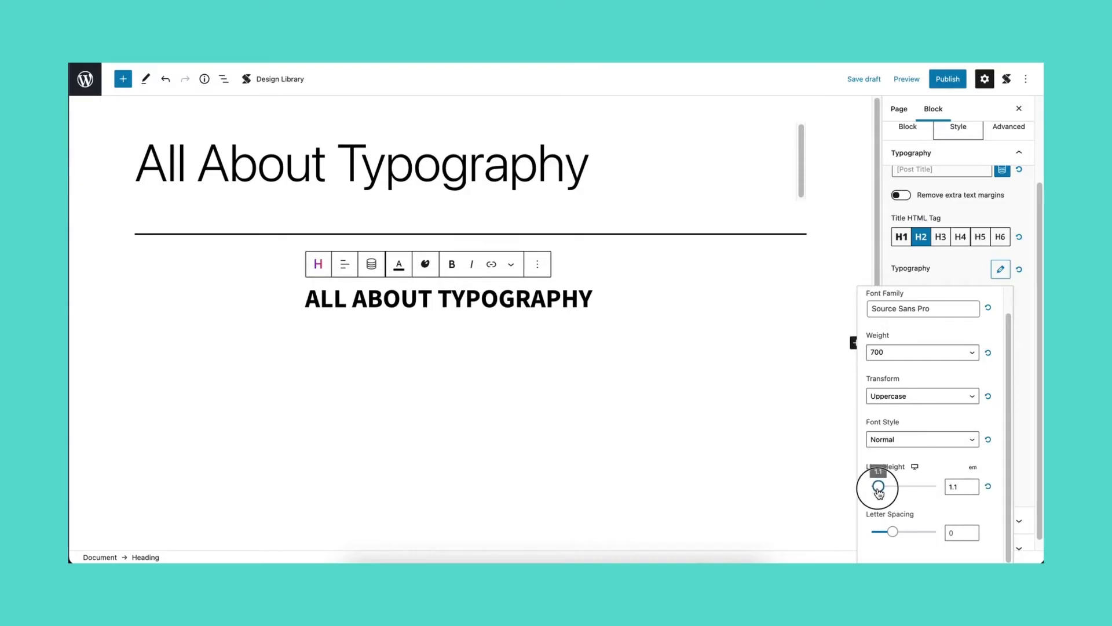
{"action": "double_click", "coordinate": [957, 486]}
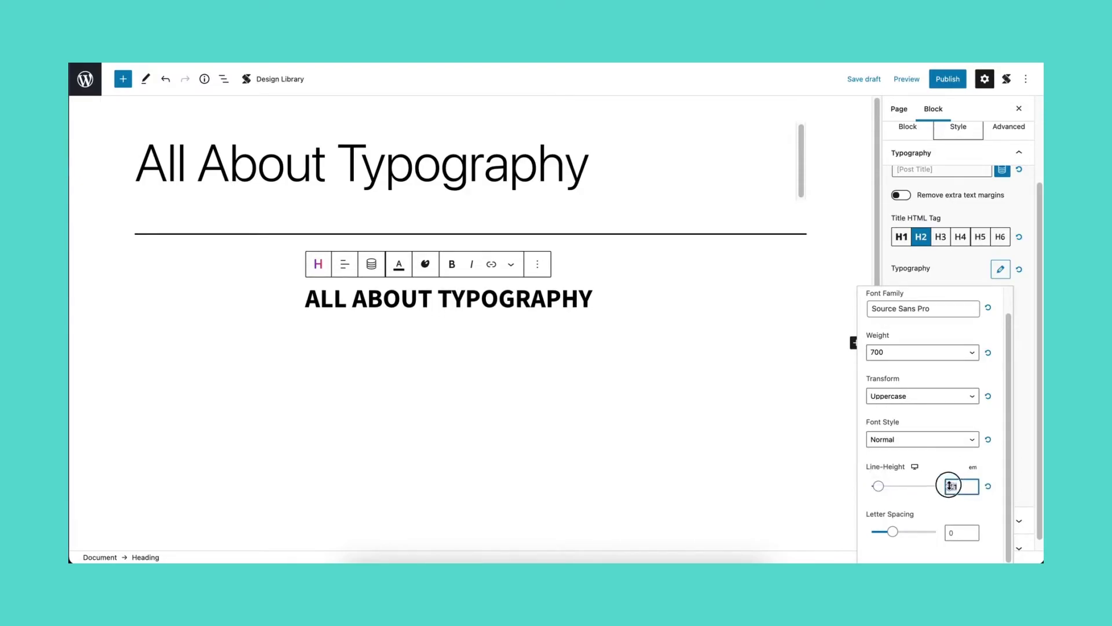
{"action": "type", "text": "2"}
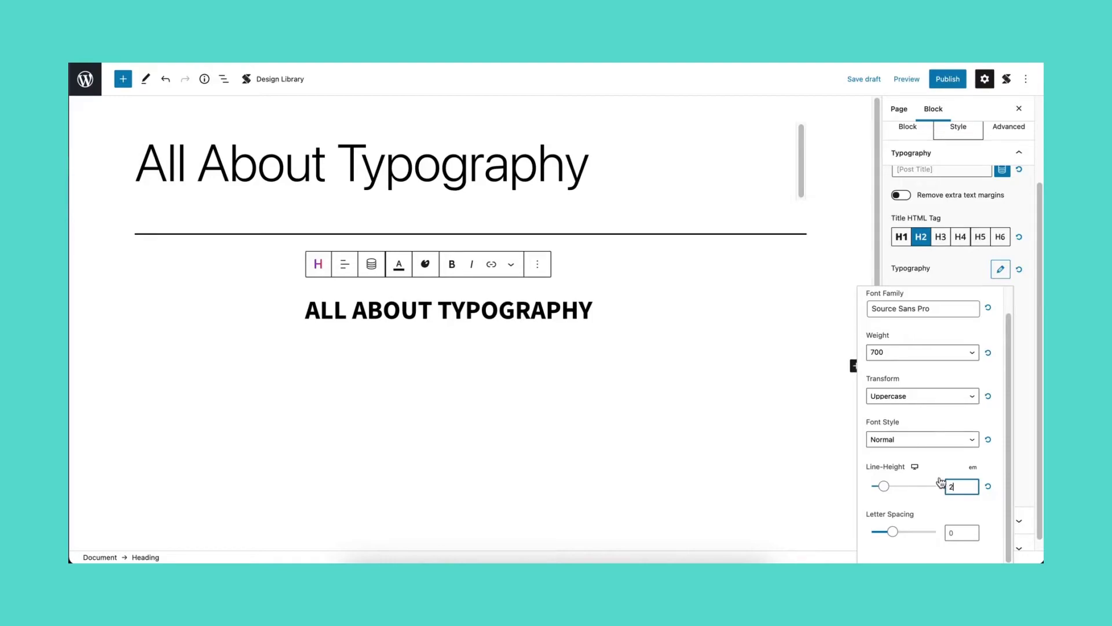
Step: Set the line height to 2 on tablet and 1 on mobile
{"action": "left_click", "coordinate": [915, 468]}
{"action": "left_click", "coordinate": [915, 479]}
{"action": "scroll", "coordinate": [818, 460], "scroll_direction": "down", "scroll_amount": 3}
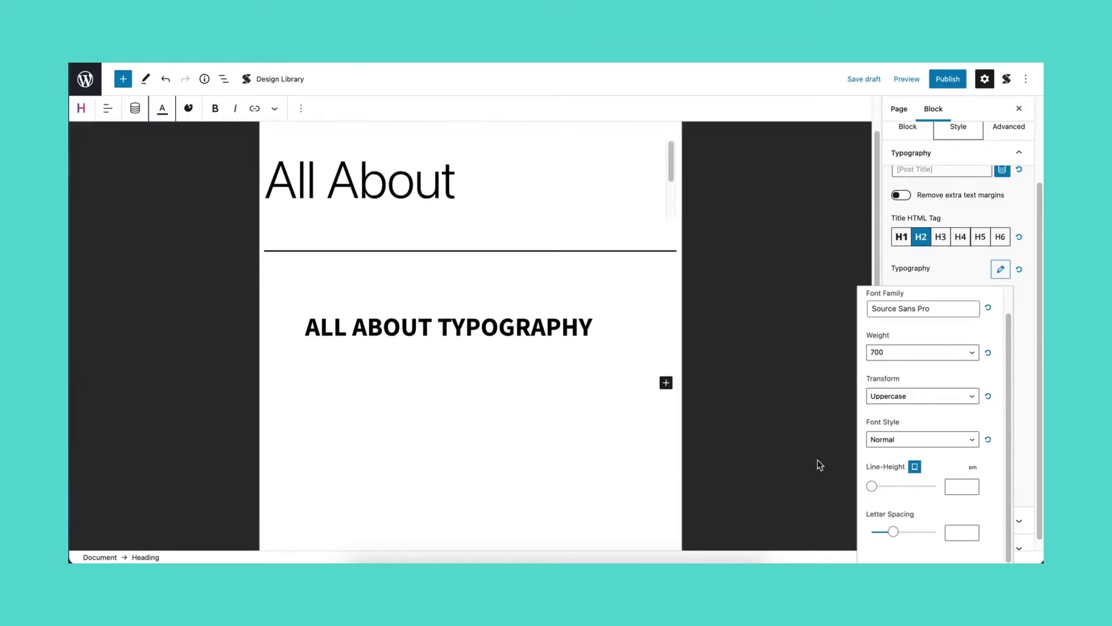
{"action": "left_click_drag", "start_coordinate": [872, 487], "coordinate": [874, 486]}
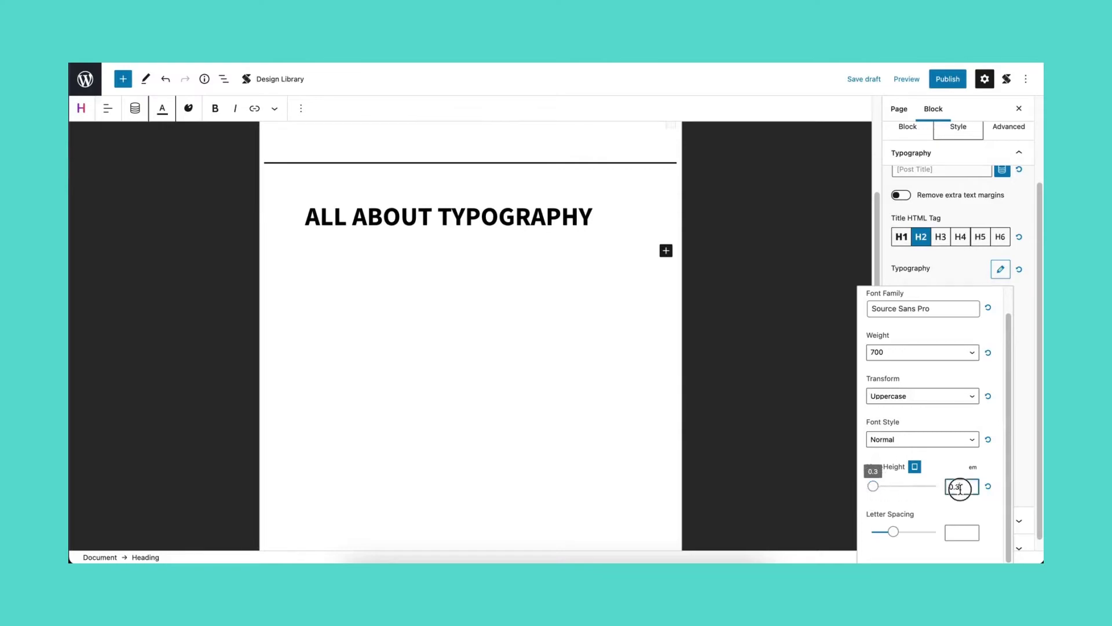
{"action": "double_click", "coordinate": [955, 486]}
{"action": "type", "text": "2"}
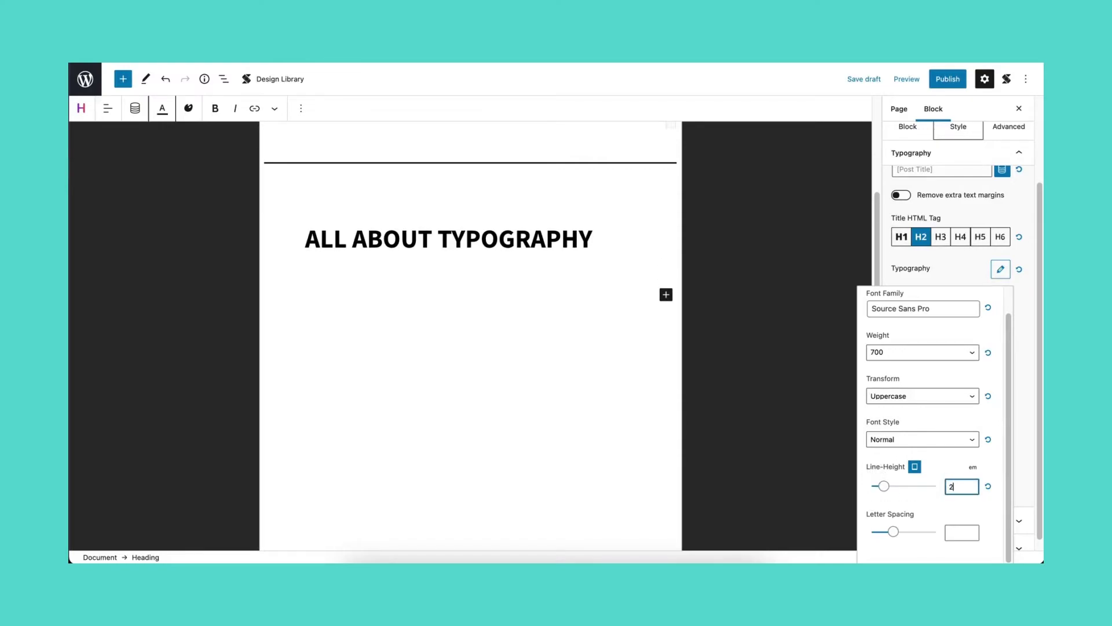
{"action": "left_click", "coordinate": [916, 481]}
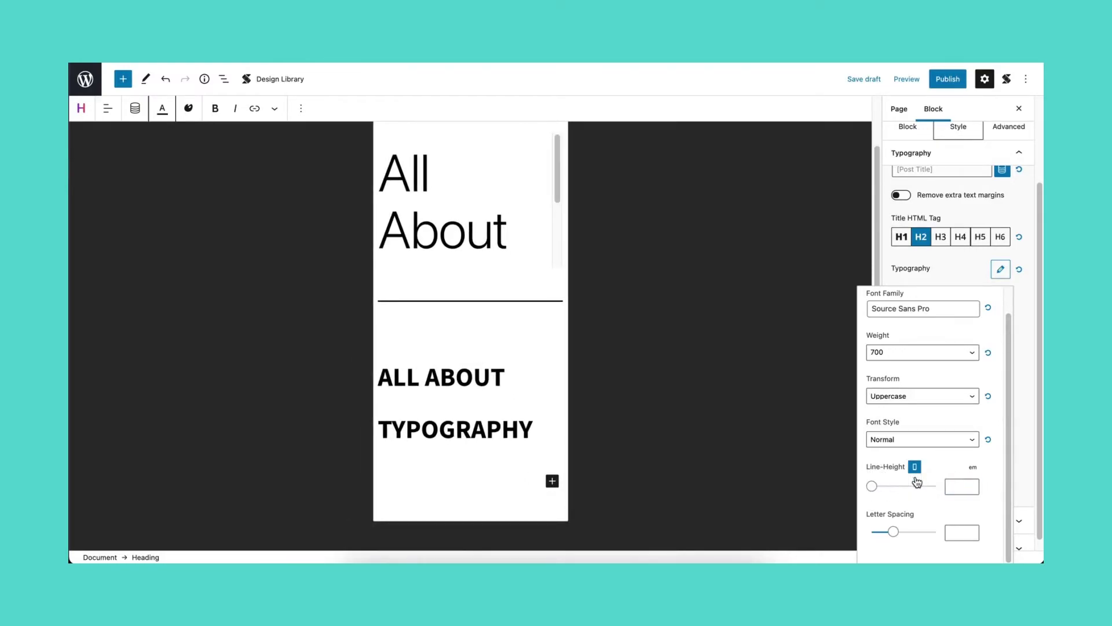
{"action": "left_click", "coordinate": [958, 486]}
{"action": "type", "text": "1"}
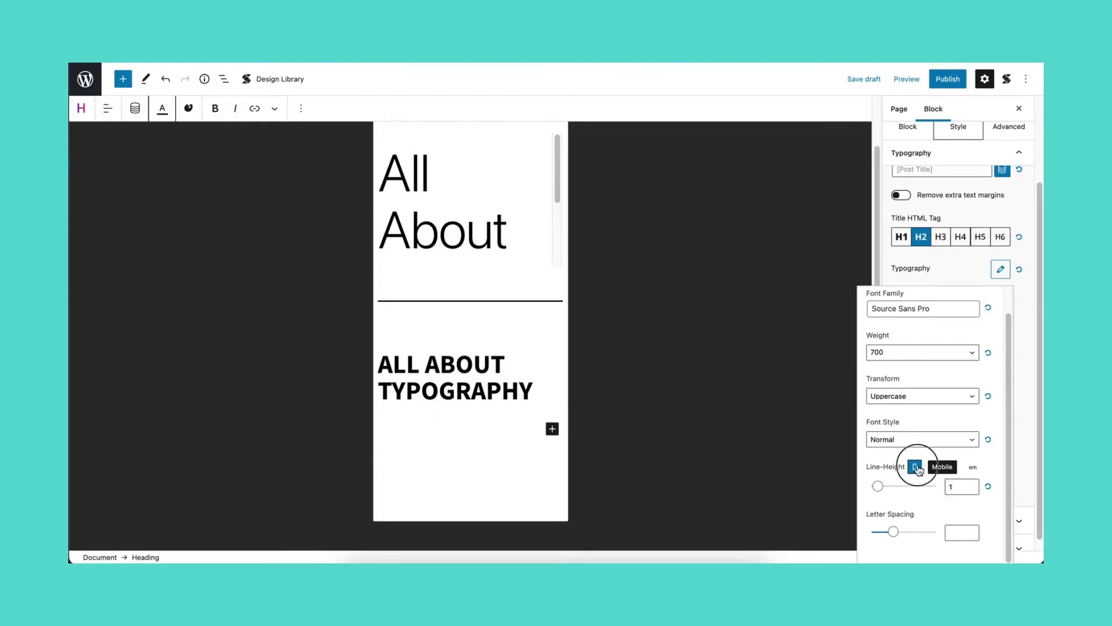
{"action": "mouse_move", "coordinate": [915, 466]}
{"action": "left_click", "coordinate": [919, 445]}
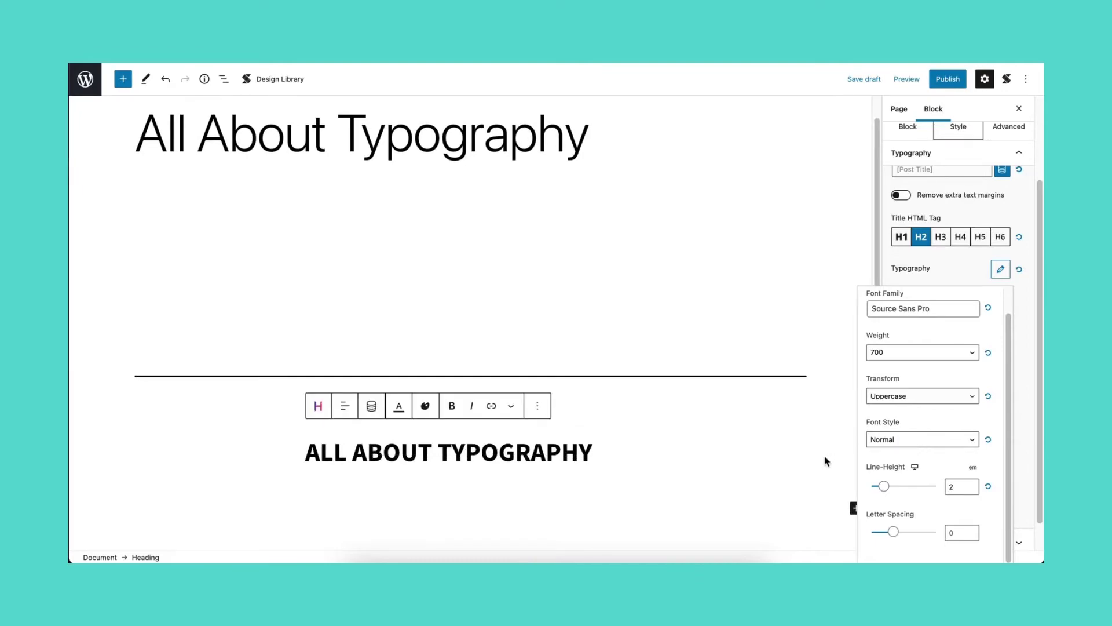
Step: Set the heading's letter spacing to 2 and close the typography settings
{"action": "scroll", "coordinate": [812, 464], "scroll_direction": "down", "scroll_amount": 2}
{"action": "scroll", "coordinate": [812, 467], "scroll_direction": "down", "scroll_amount": 1}
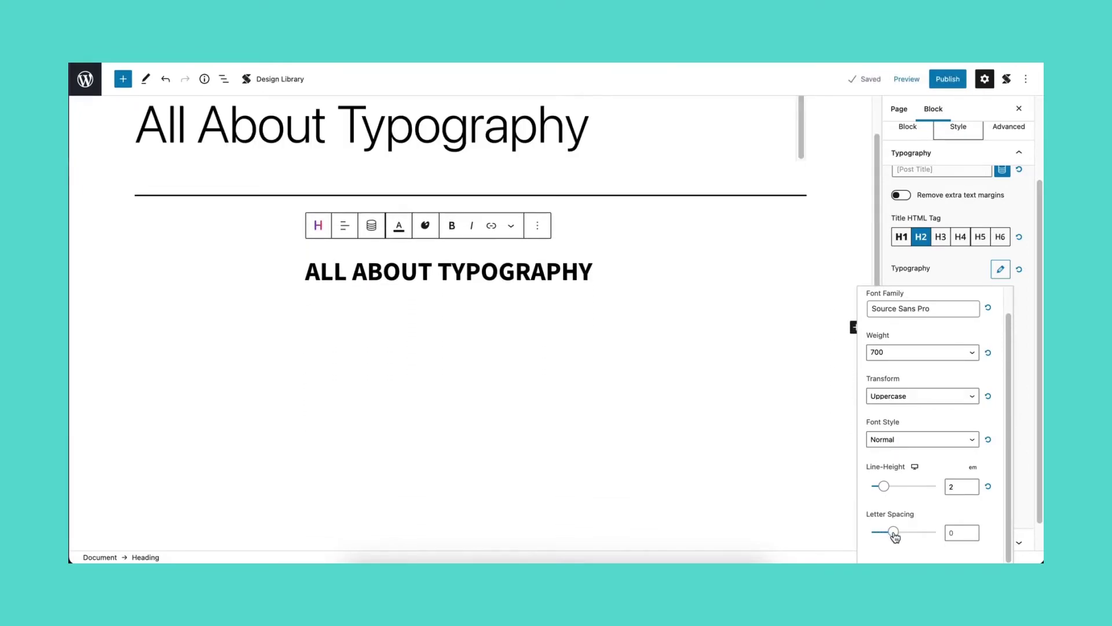
{"action": "left_click_drag", "start_coordinate": [892, 532], "coordinate": [946, 533]}
{"action": "type", "text": "2"}
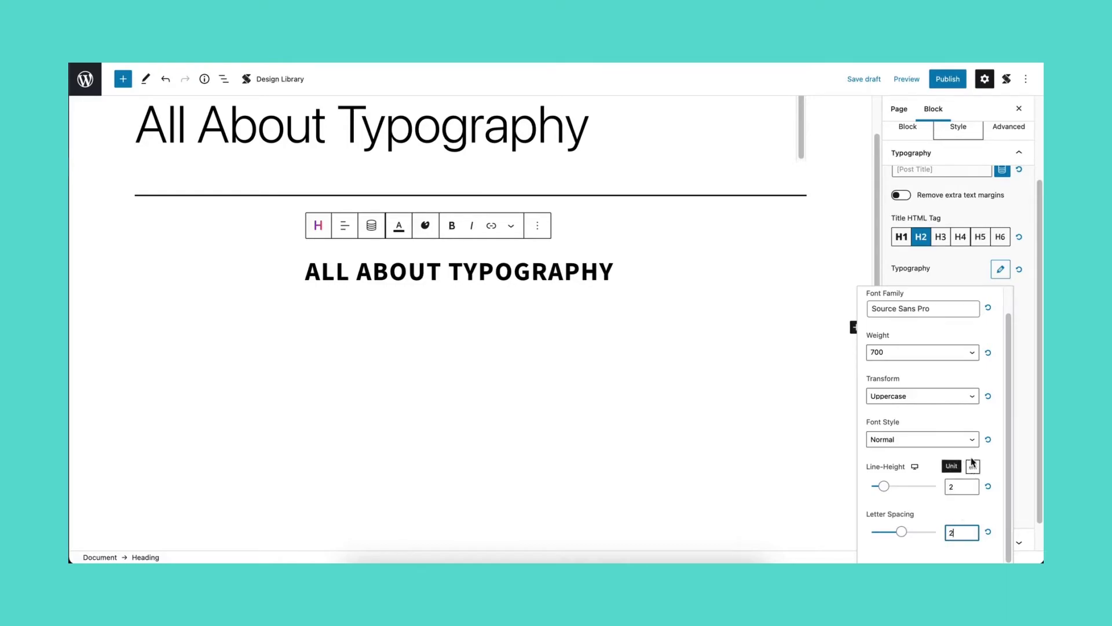
{"action": "left_click", "coordinate": [1003, 278]}
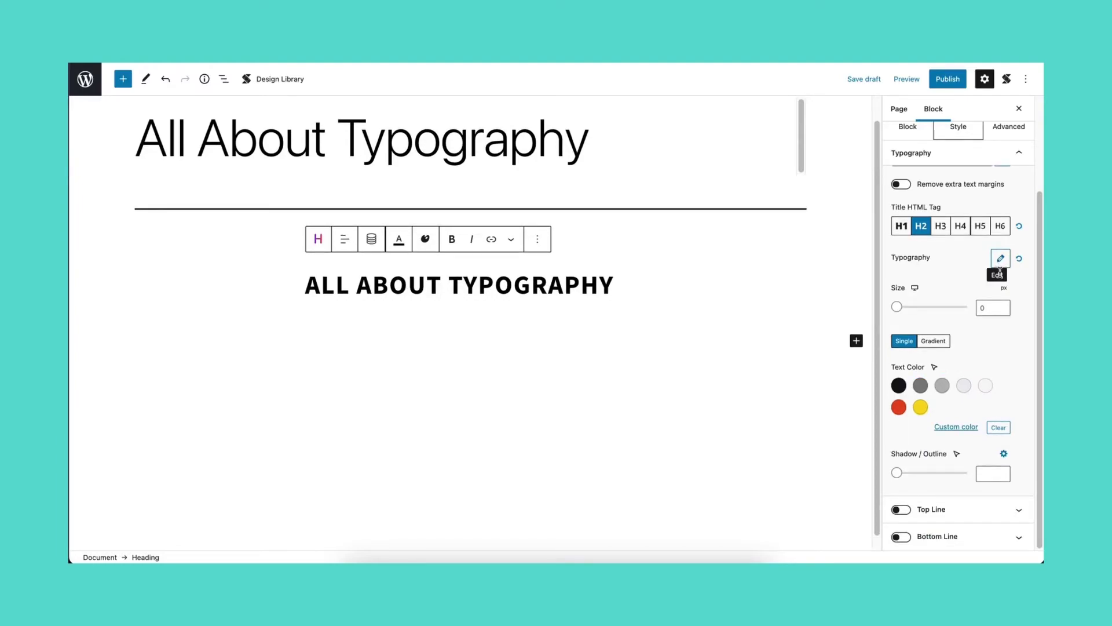
Step: Set the heading's desktop font size to 48 px
{"action": "left_click", "coordinate": [1004, 289]}
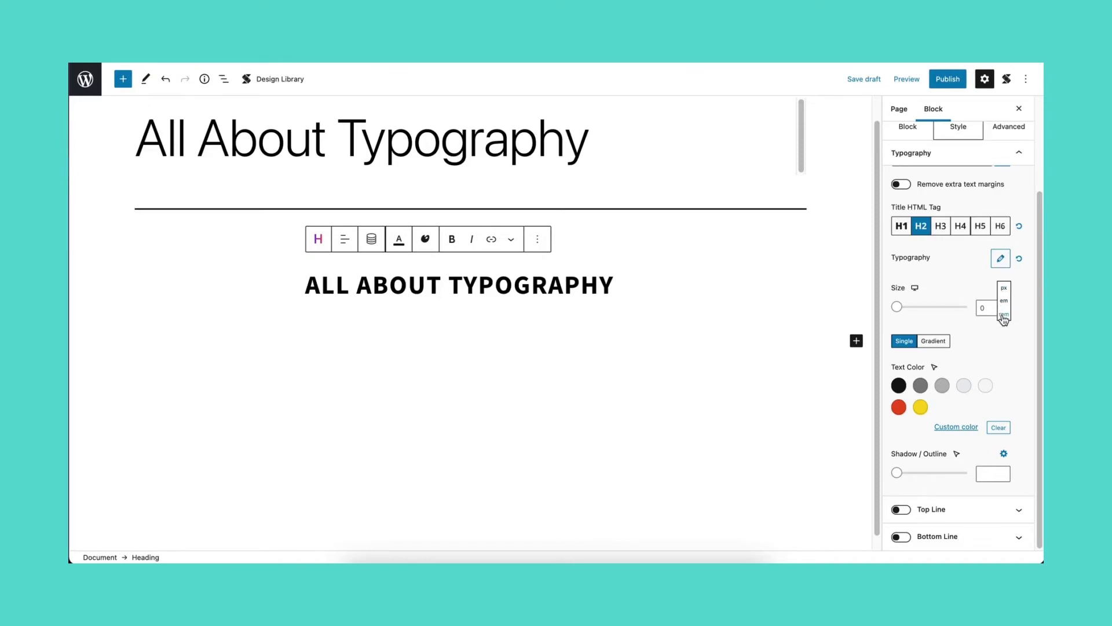
{"action": "left_click", "coordinate": [1004, 288]}
{"action": "left_click", "coordinate": [901, 308]}
{"action": "left_click_drag", "start_coordinate": [902, 310], "coordinate": [911, 311]}
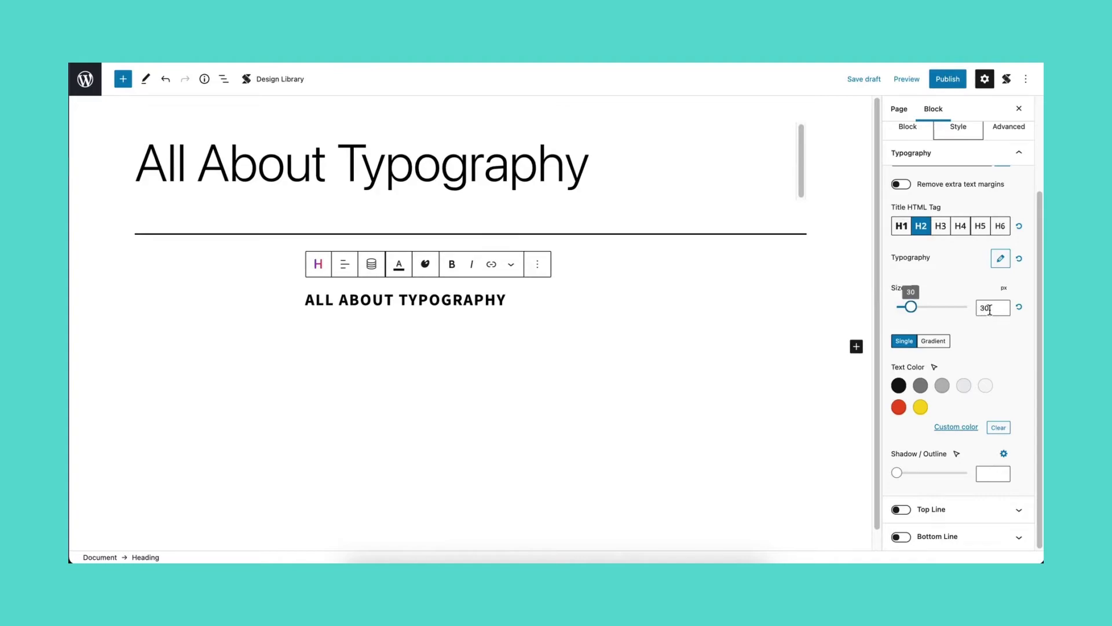
{"action": "double_click", "coordinate": [990, 310]}
{"action": "type", "text": "48"}
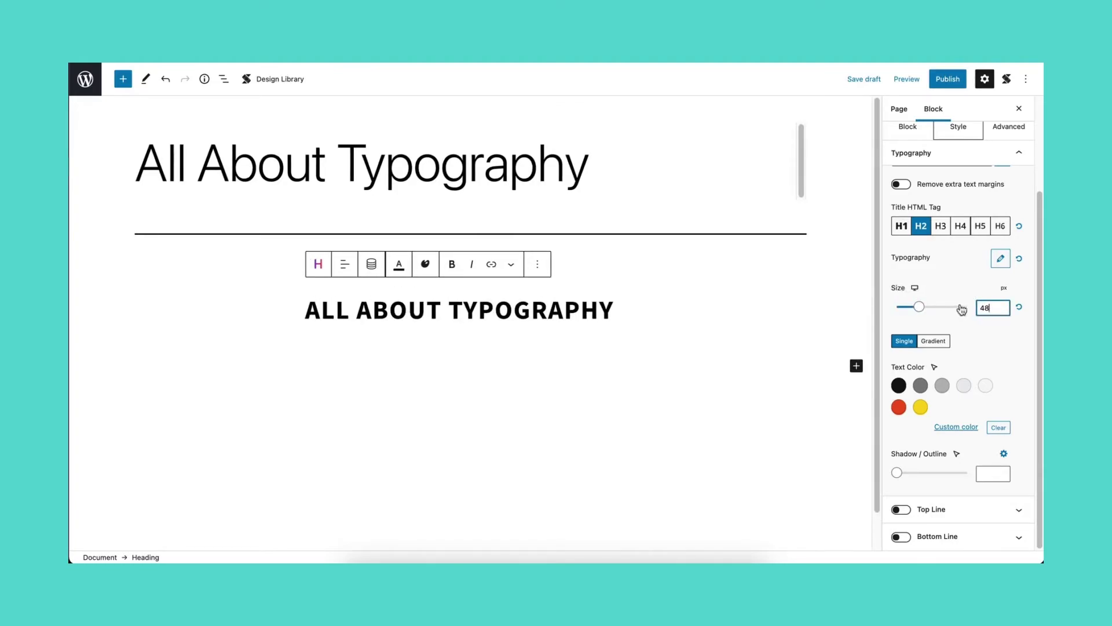
Step: Set the font size to 36 on tablet and 32 on mobile
{"action": "left_click", "coordinate": [914, 287]}
{"action": "left_click", "coordinate": [916, 301]}
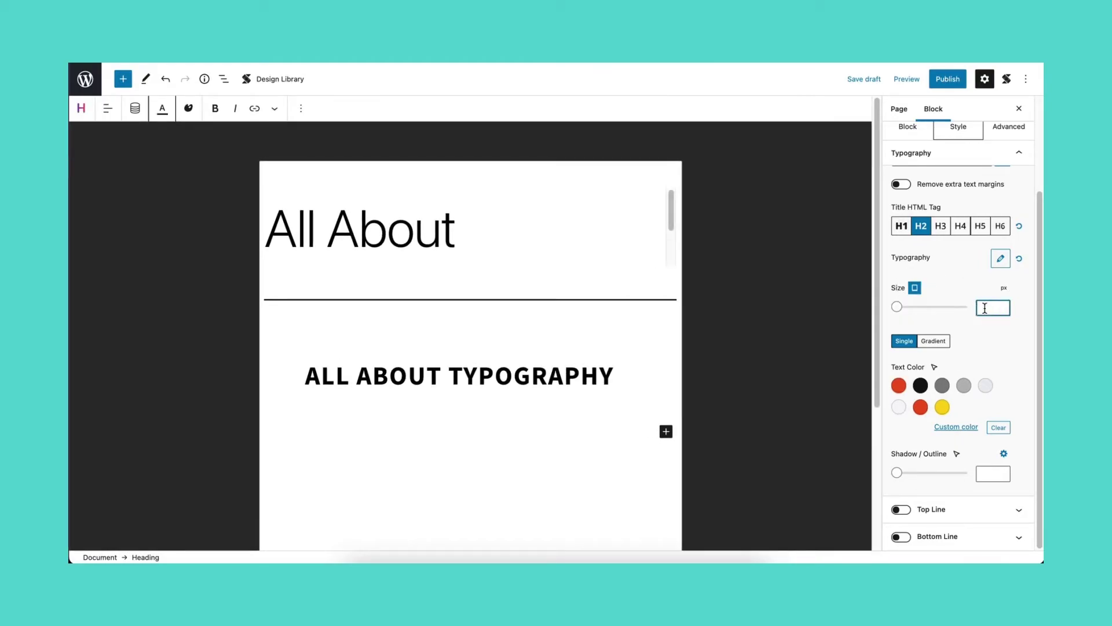
{"action": "type", "text": "36"}
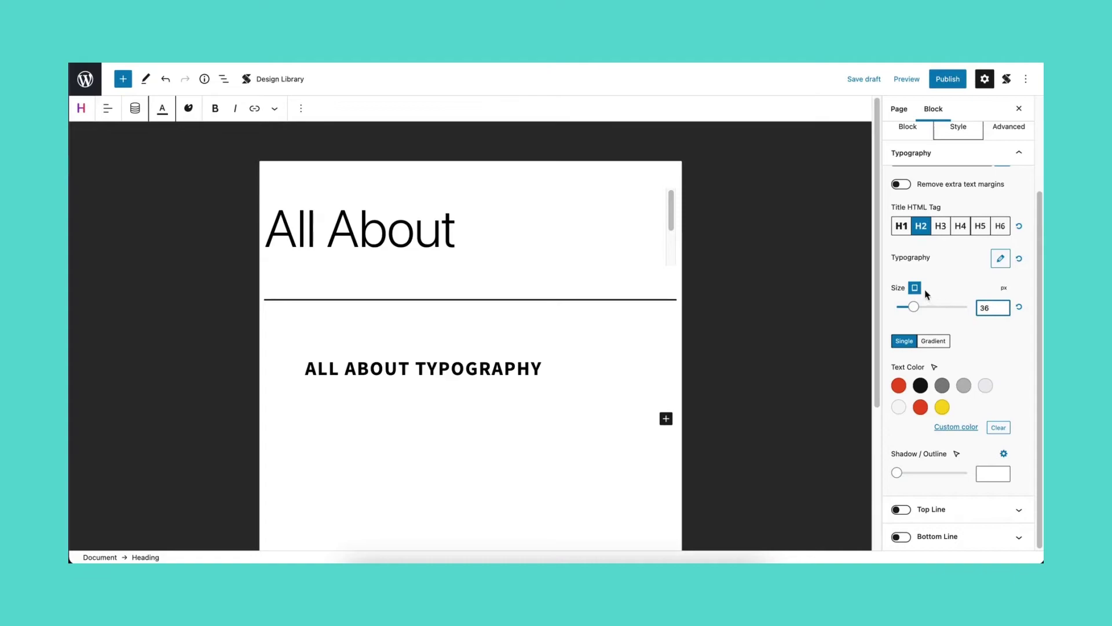
{"action": "left_click", "coordinate": [915, 288]}
{"action": "left_click", "coordinate": [915, 301]}
{"action": "left_click", "coordinate": [985, 309]}
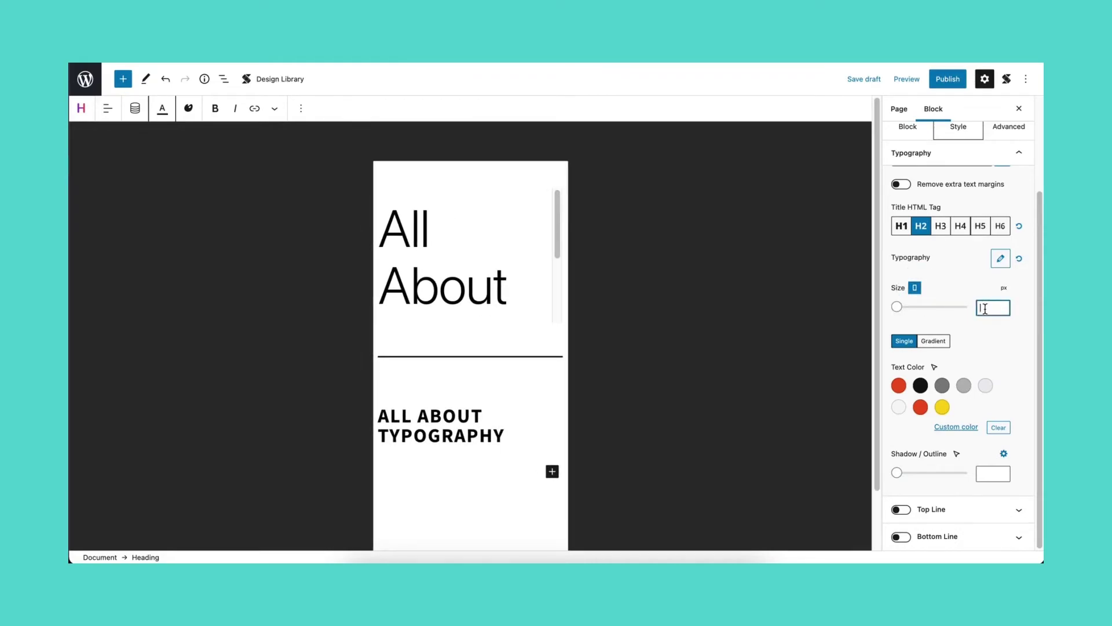
{"action": "type", "text": "32"}
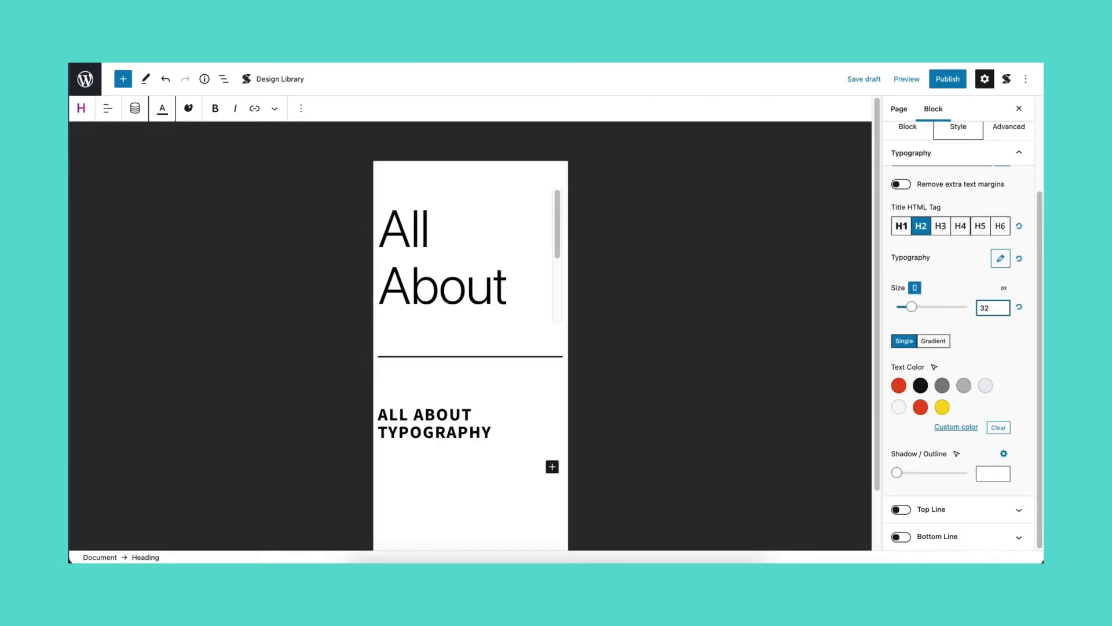
{"action": "left_click", "coordinate": [915, 287]}
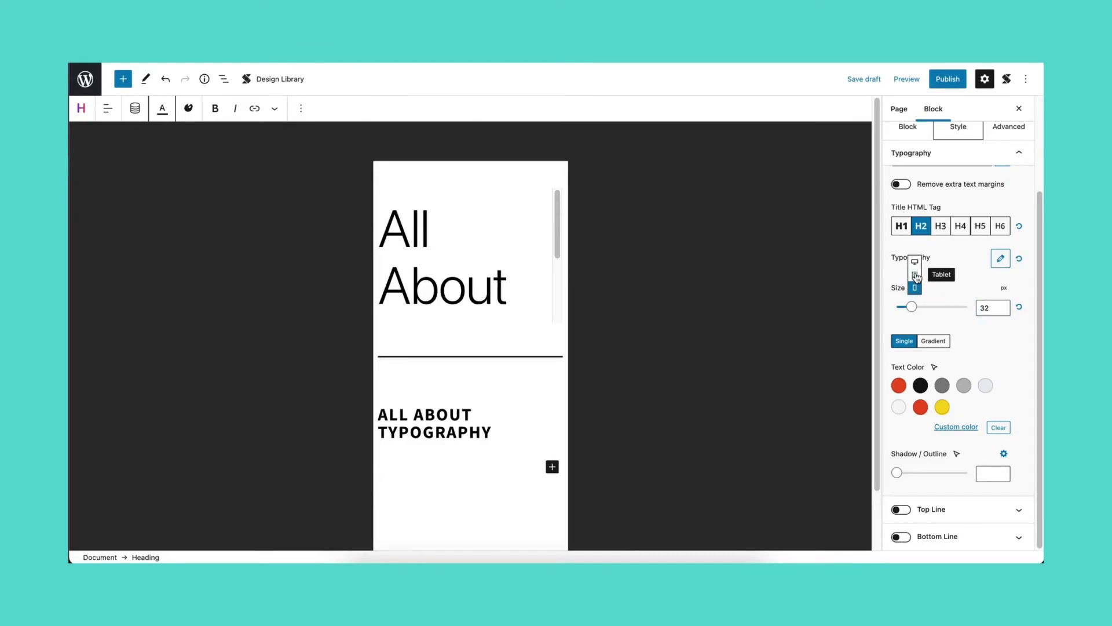
{"action": "left_click", "coordinate": [917, 269]}
{"action": "scroll", "coordinate": [862, 308], "scroll_direction": "down", "scroll_amount": 3}
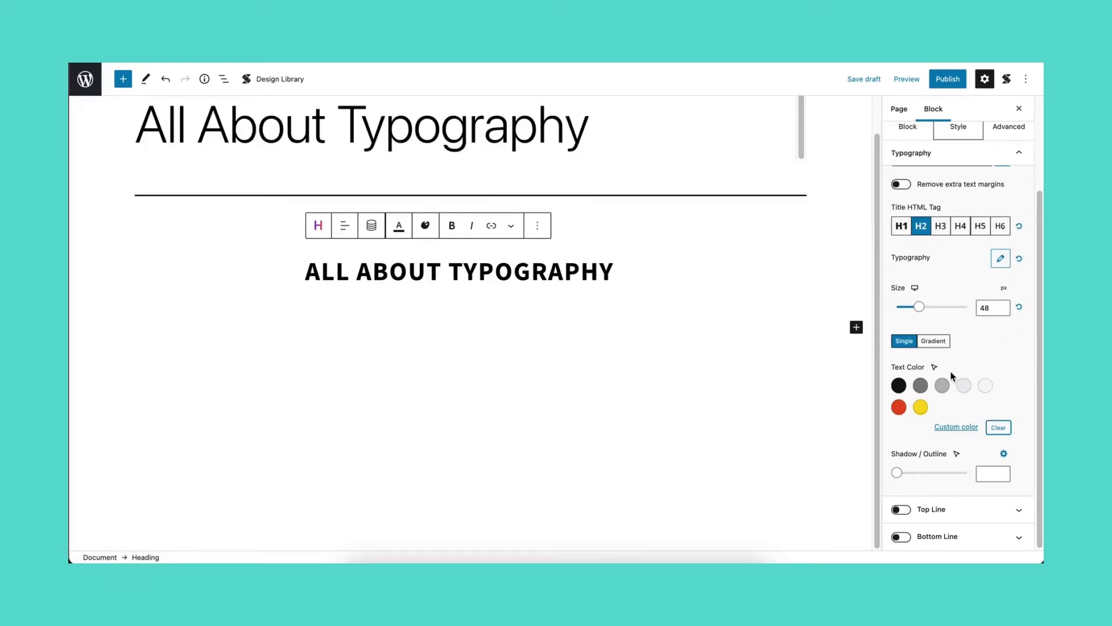
Step: Color the heading text dark grey (#434343) with a custom color
{"action": "left_click", "coordinate": [921, 386]}
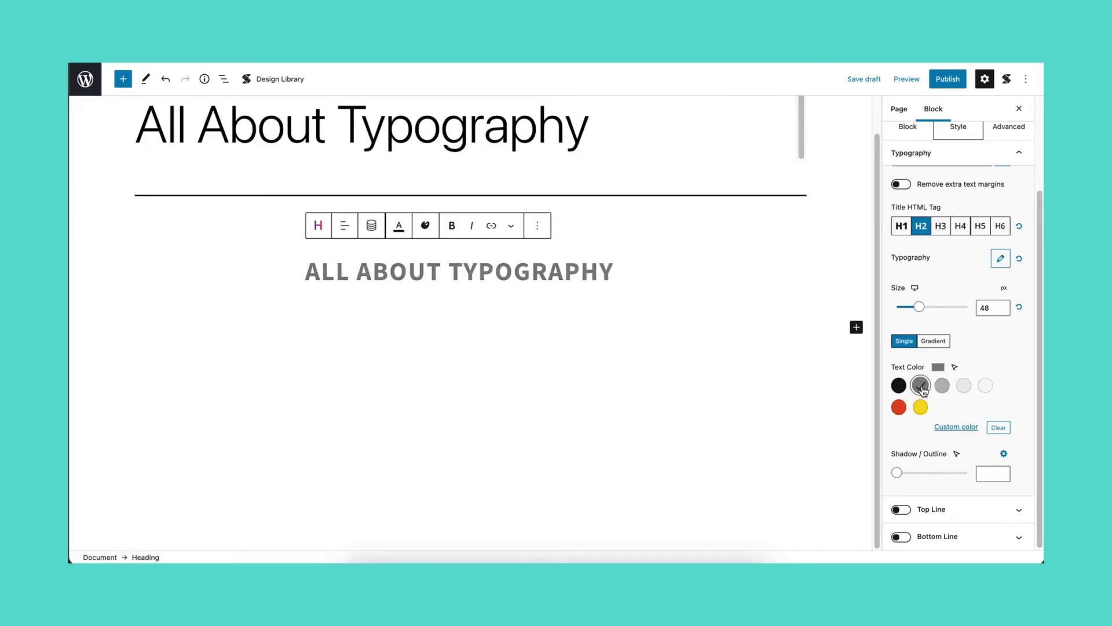
{"action": "left_click", "coordinate": [945, 427]}
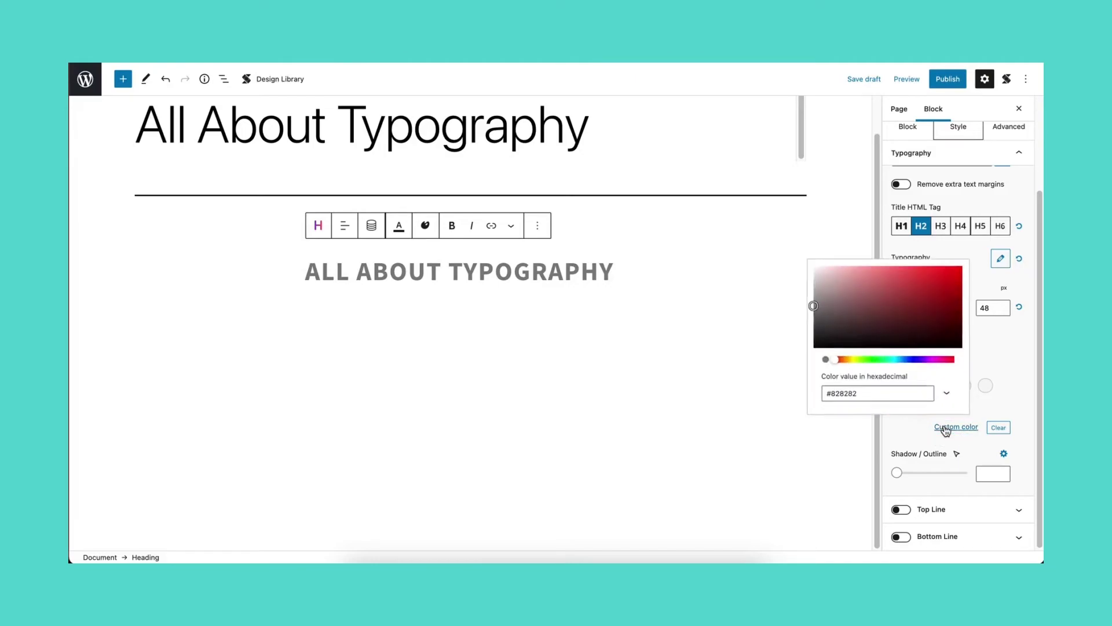
{"action": "left_click", "coordinate": [811, 325]}
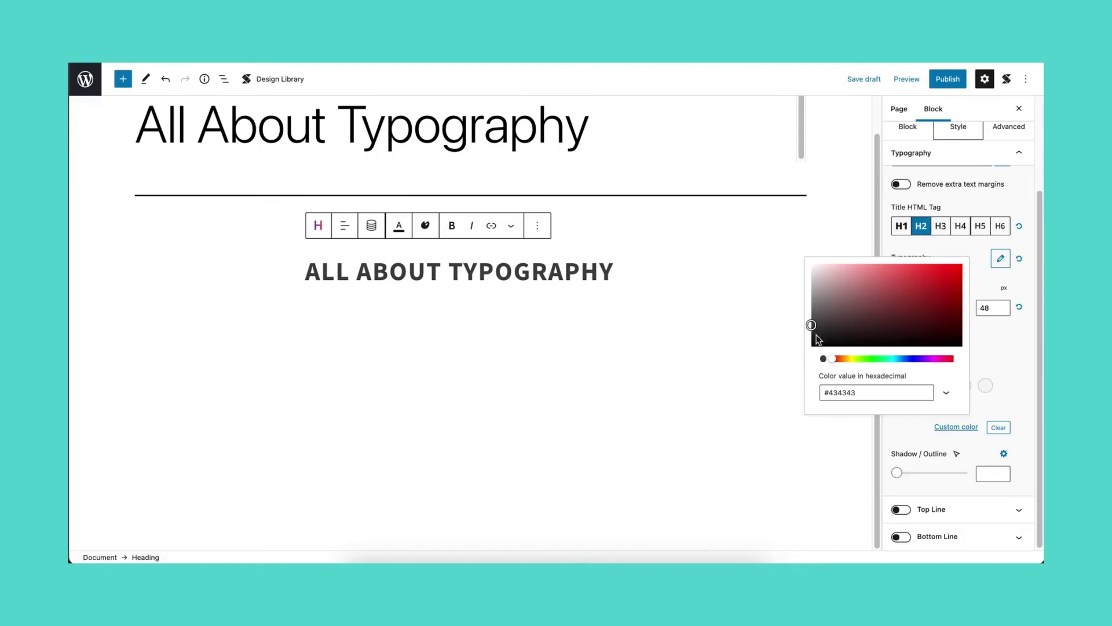
{"action": "left_click", "coordinate": [945, 427]}
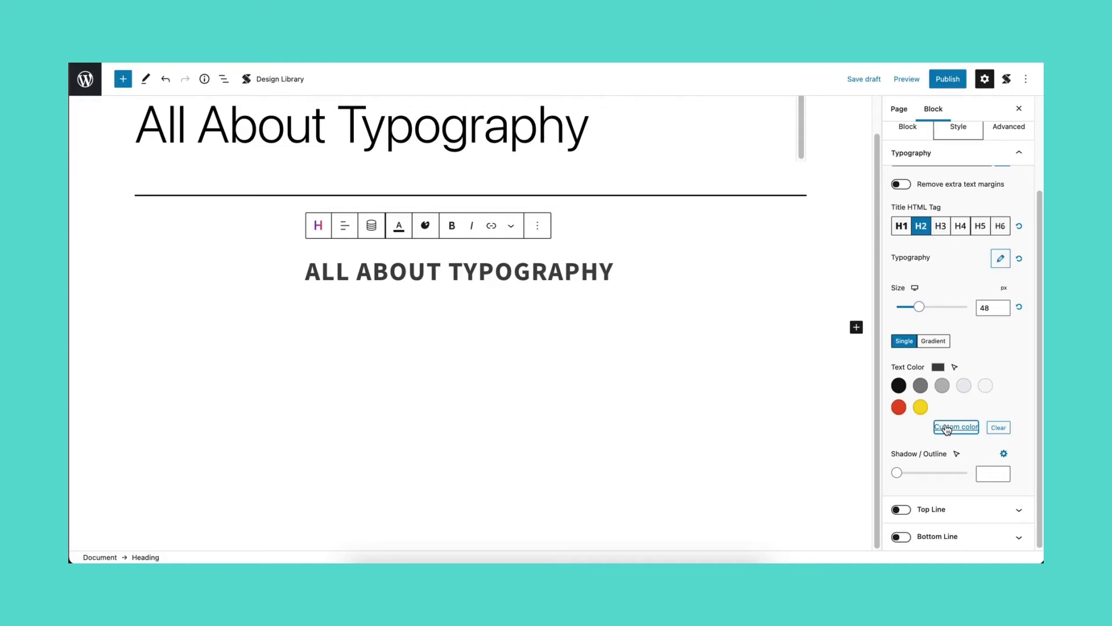
Step: Make the heading's hover-state text color red, then return to the Normal state
{"action": "left_click", "coordinate": [955, 368]}
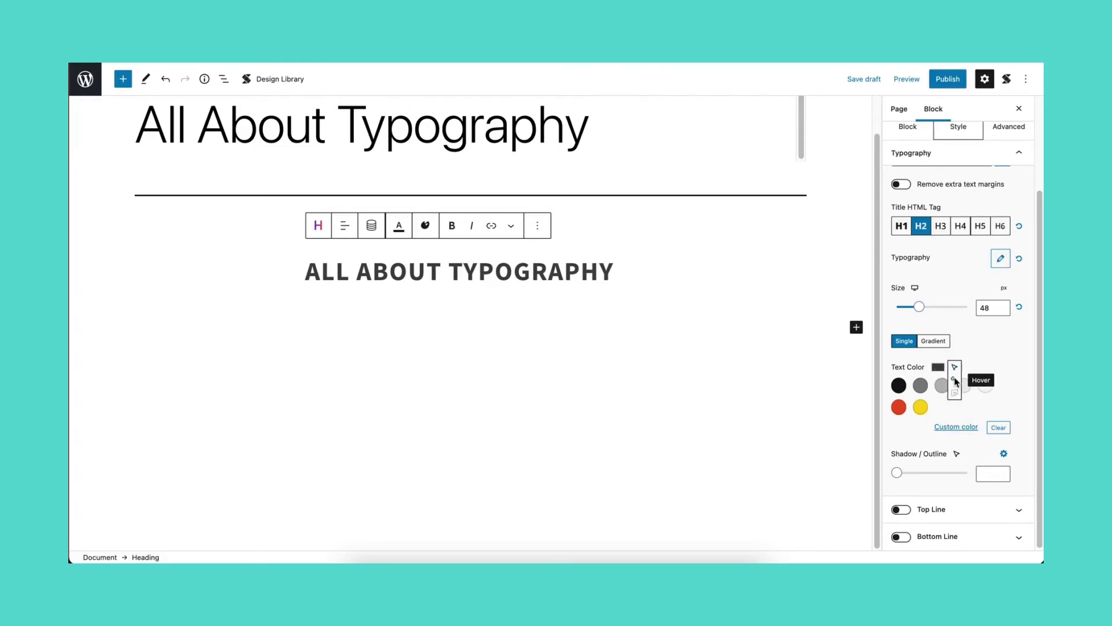
{"action": "left_click", "coordinate": [955, 381]}
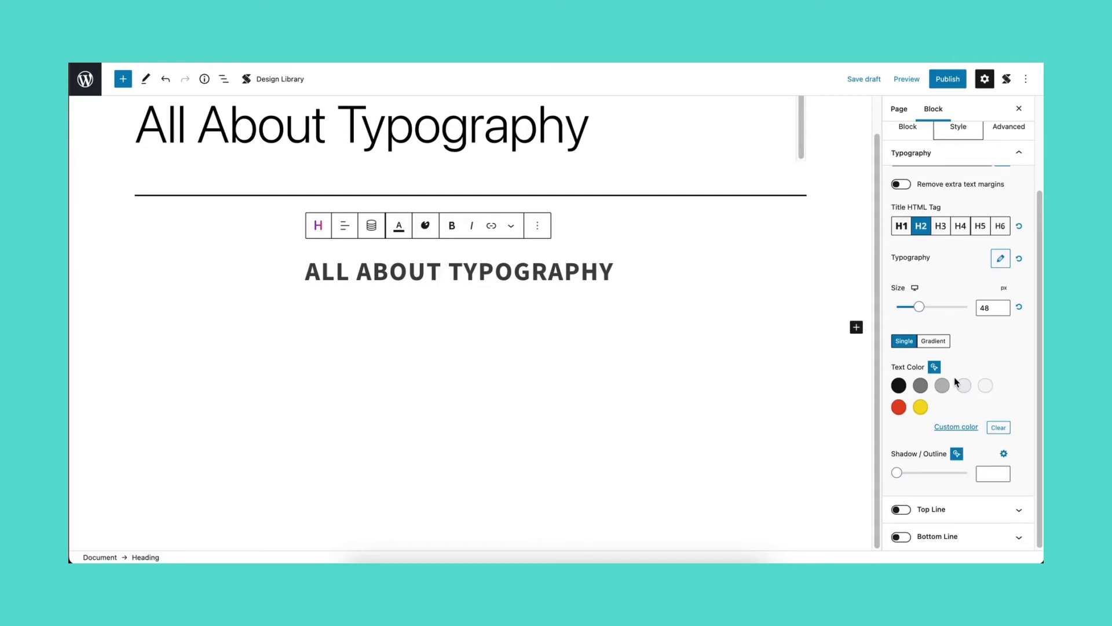
{"action": "left_click", "coordinate": [899, 408]}
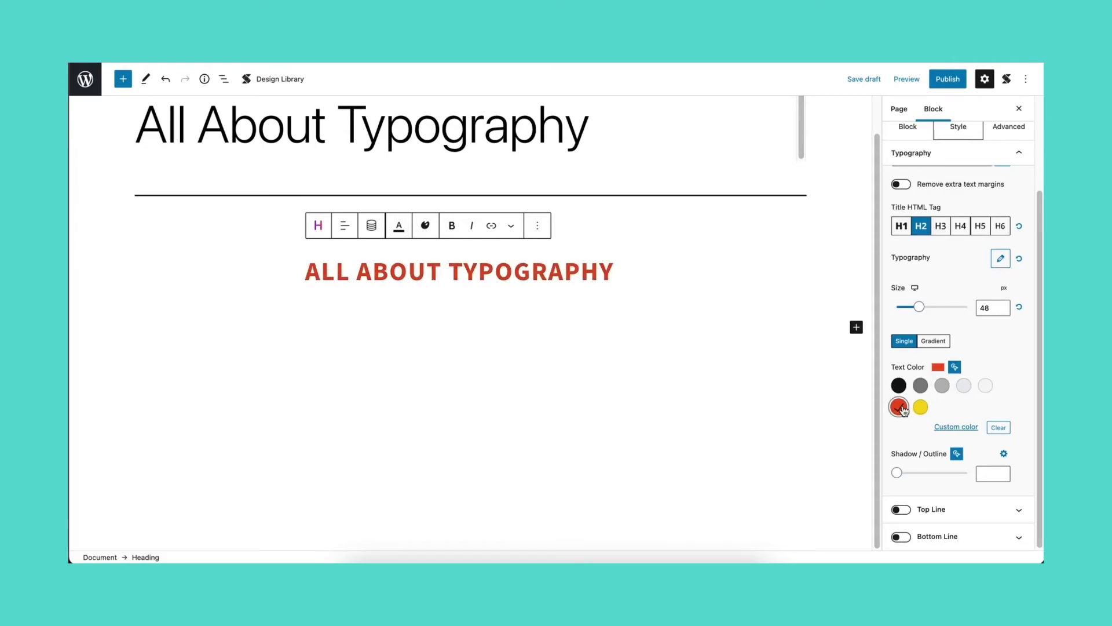
{"action": "left_click", "coordinate": [954, 367]}
{"action": "left_click", "coordinate": [955, 354]}
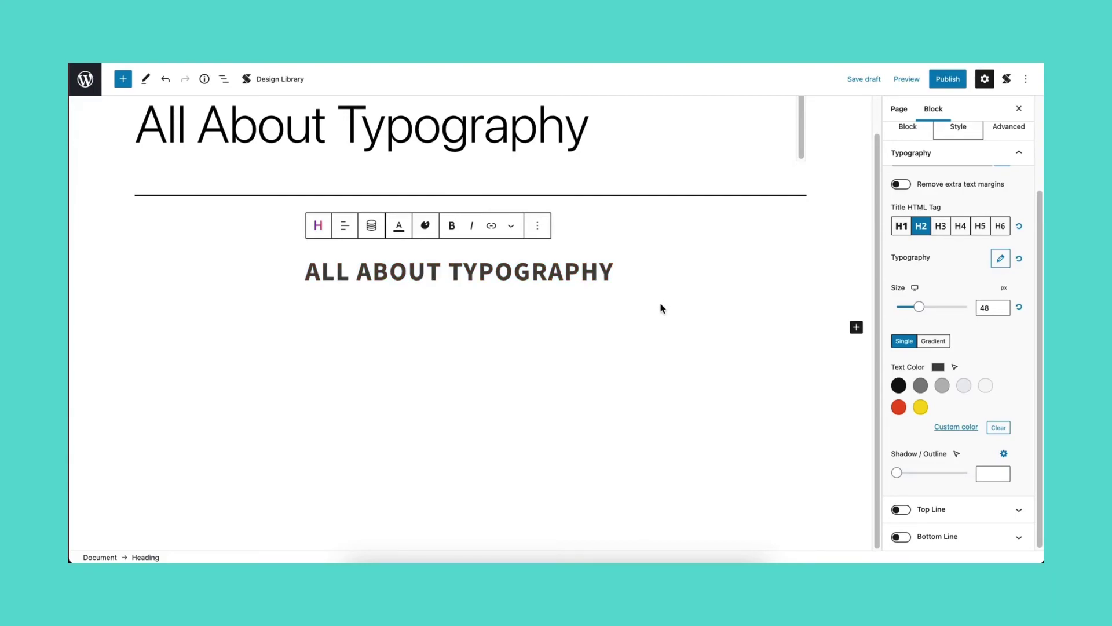
{"action": "scroll", "coordinate": [662, 308], "scroll_direction": "up", "scroll_amount": 1}
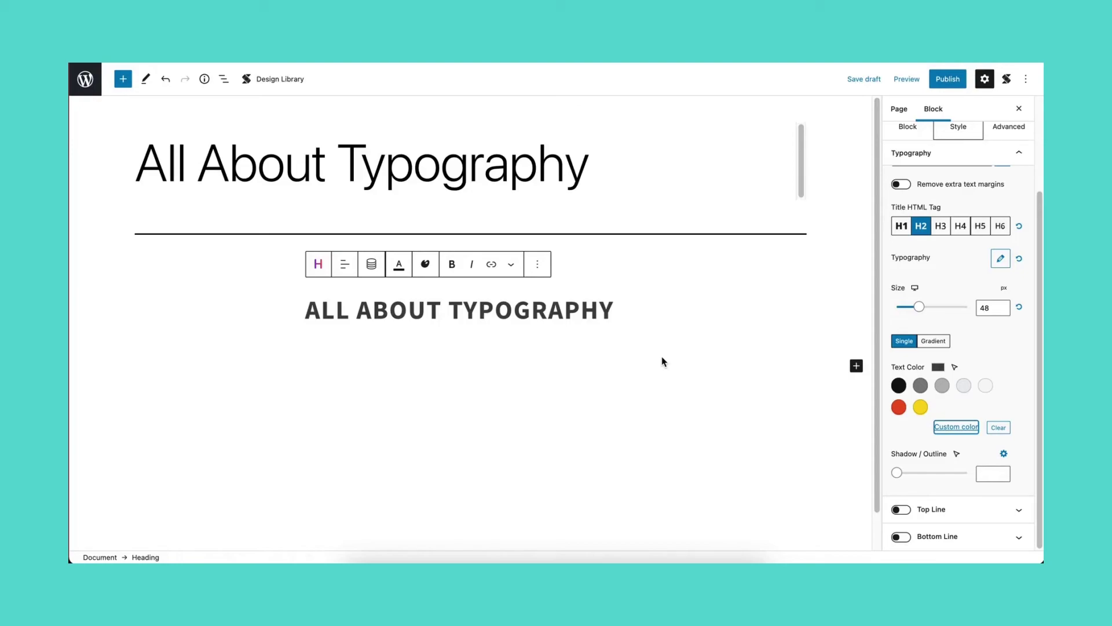
Step: Apply a red-to-yellow gradient to the heading text with a 90° direction
{"action": "left_click", "coordinate": [928, 341]}
{"action": "left_click", "coordinate": [900, 407]}
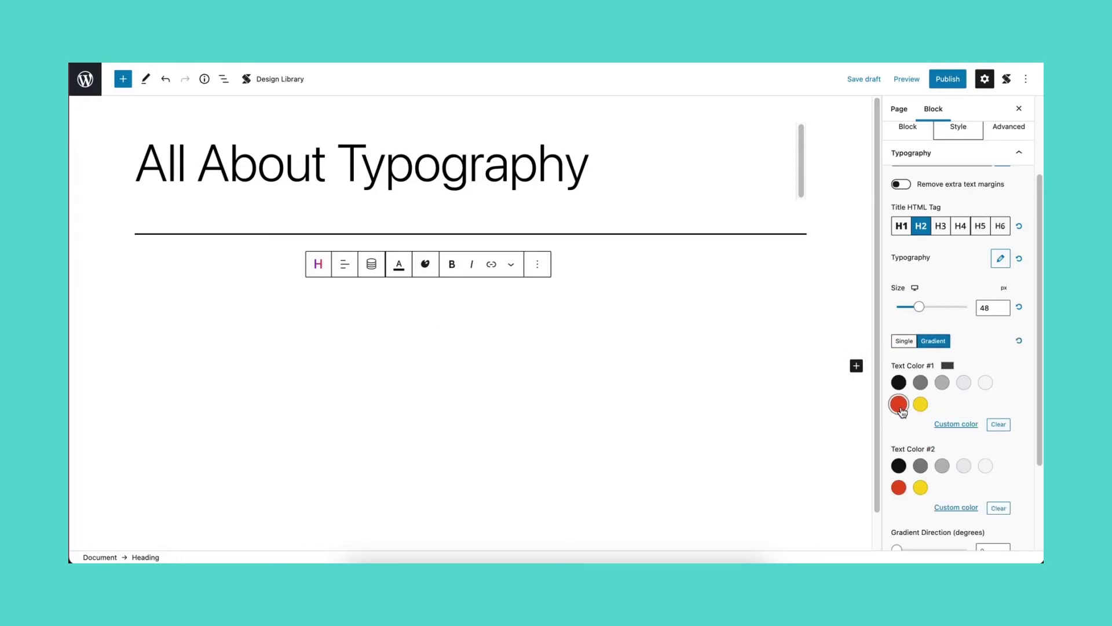
{"action": "left_click", "coordinate": [921, 487]}
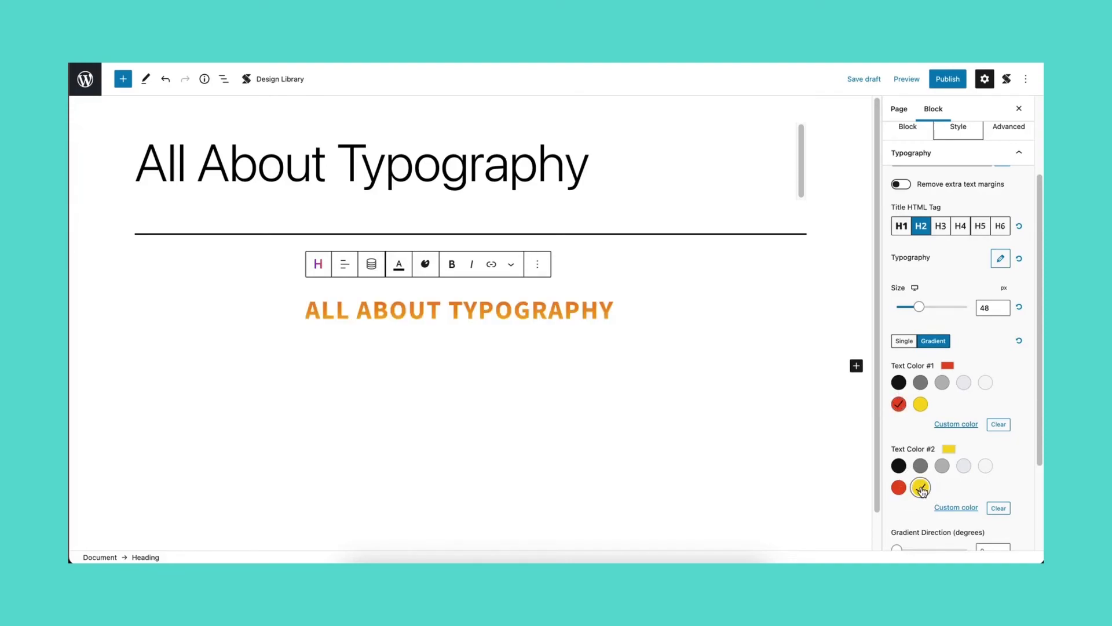
{"action": "scroll", "coordinate": [921, 489], "scroll_direction": "down", "scroll_amount": 3}
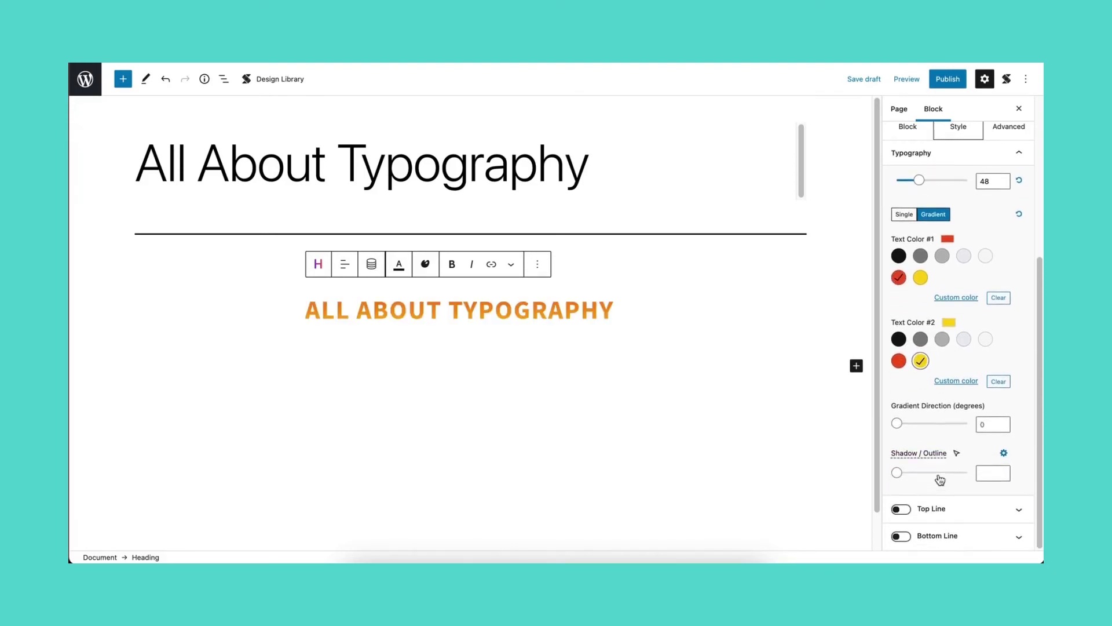
{"action": "left_click", "coordinate": [983, 425]}
{"action": "type", "text": "90"}
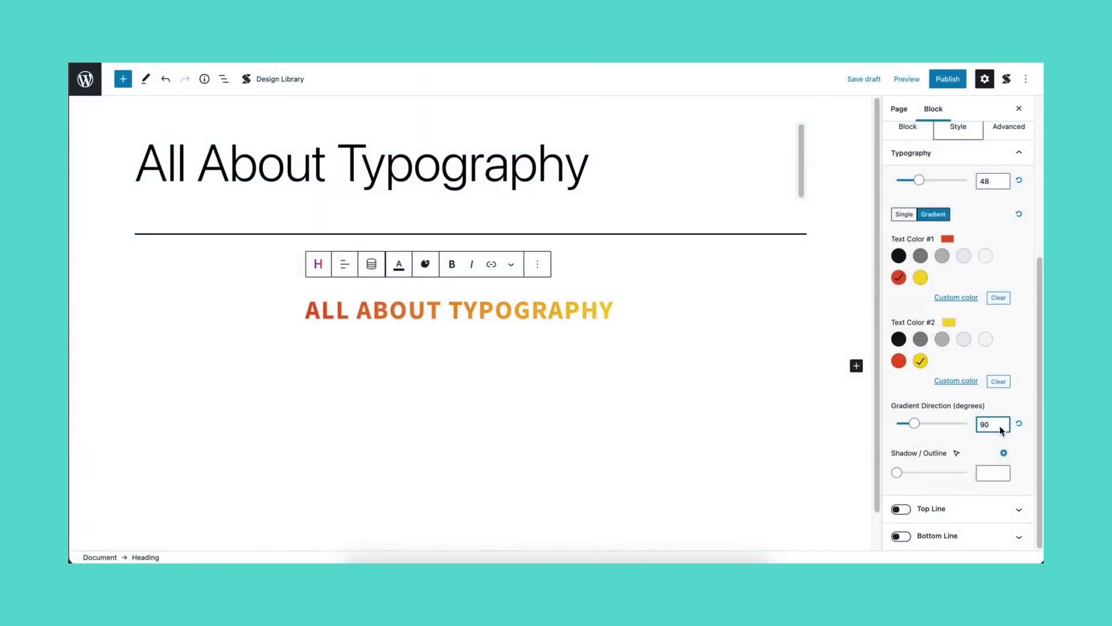
Step: Try a text shadow on the heading, then remove it
{"action": "left_click", "coordinate": [994, 473]}
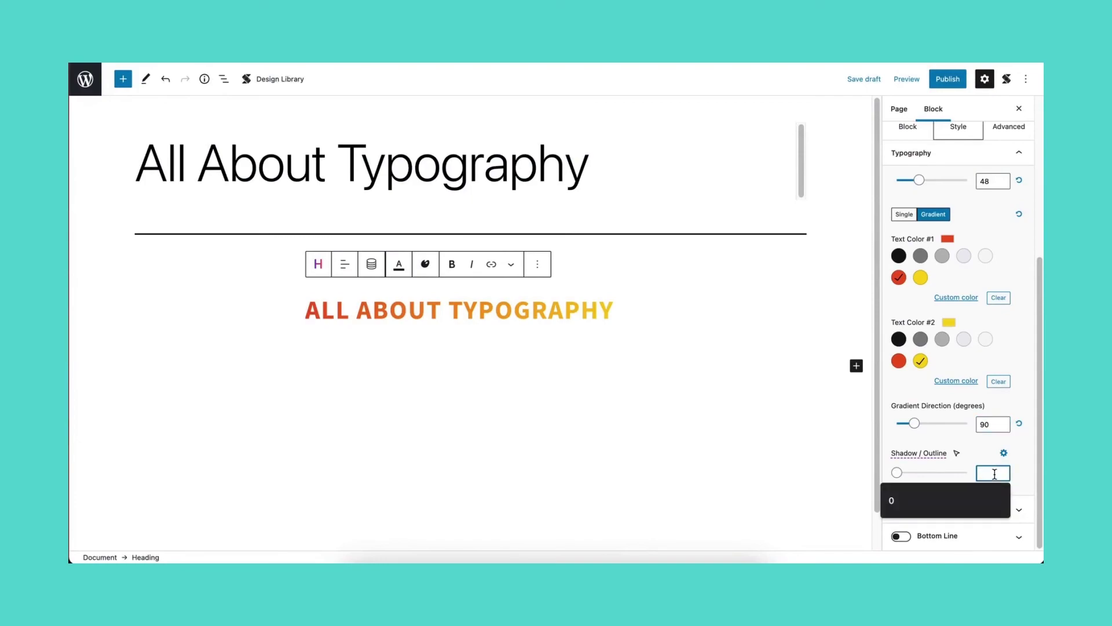
{"action": "type", "text": "1"}
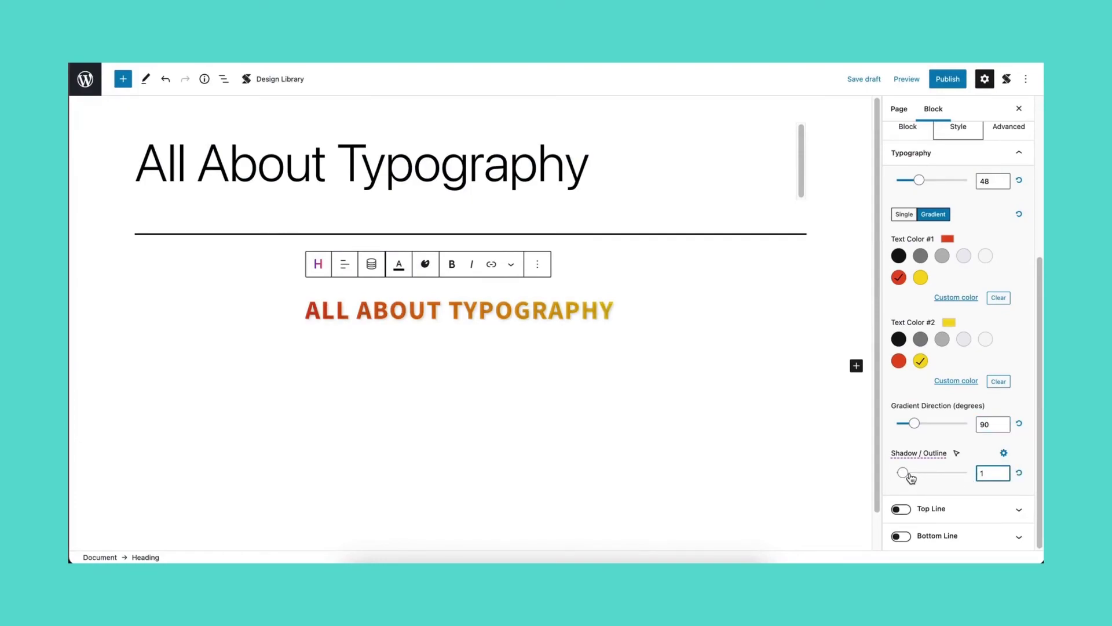
{"action": "left_click_drag", "start_coordinate": [903, 473], "coordinate": [916, 473]}
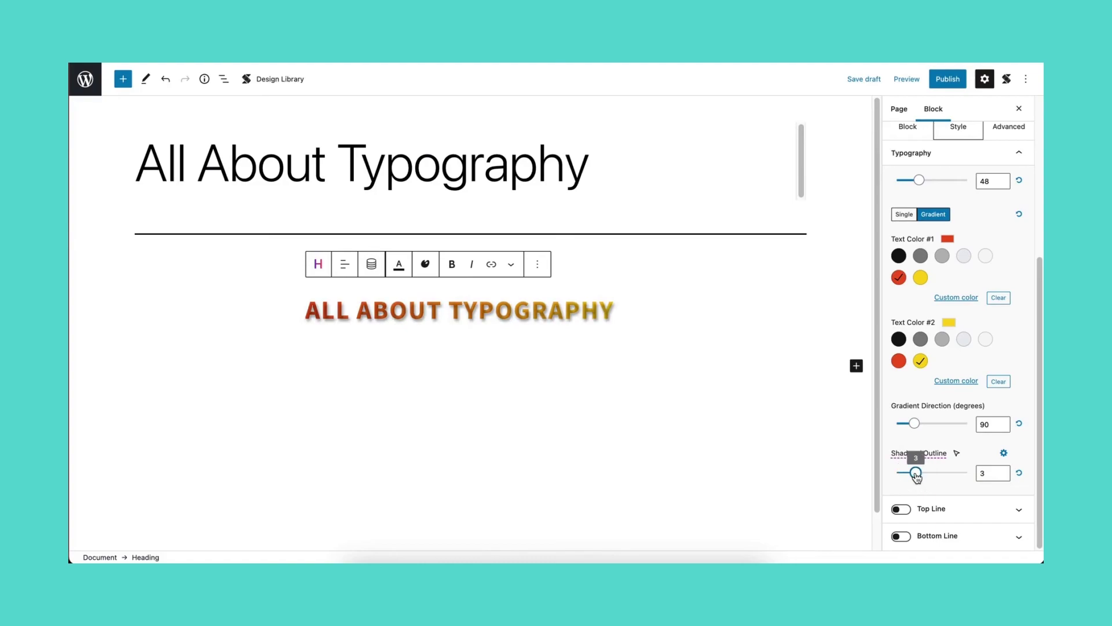
{"action": "left_click", "coordinate": [1018, 474]}
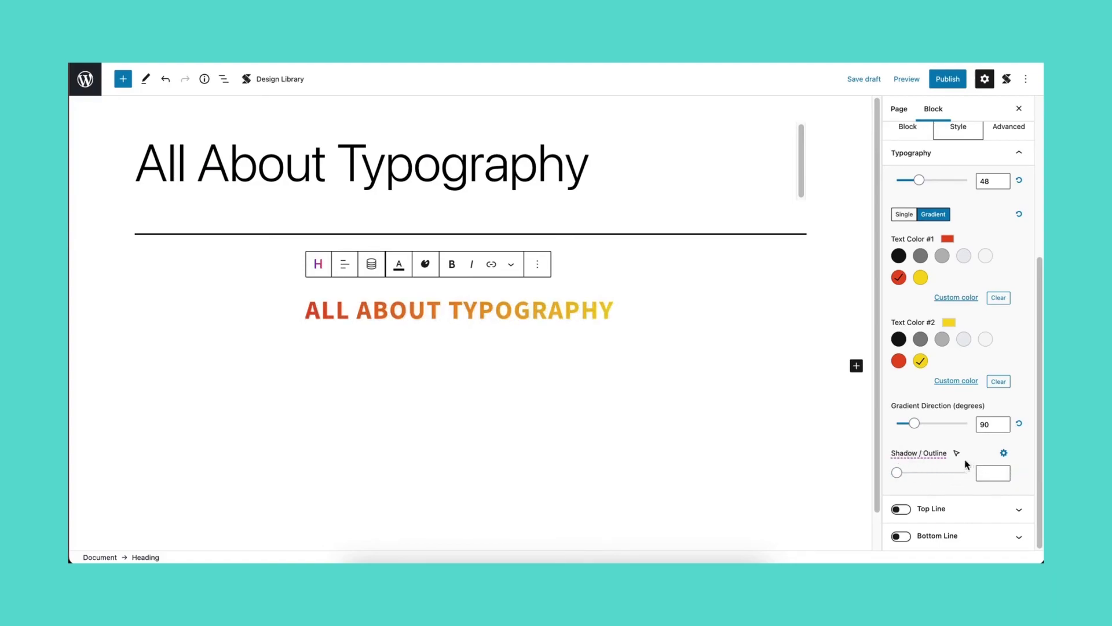
Step: Give the hover-state shadow strength 5, horizontal offset 4 and vertical offset 0
{"action": "left_click", "coordinate": [957, 453]}
{"action": "left_click", "coordinate": [987, 473]}
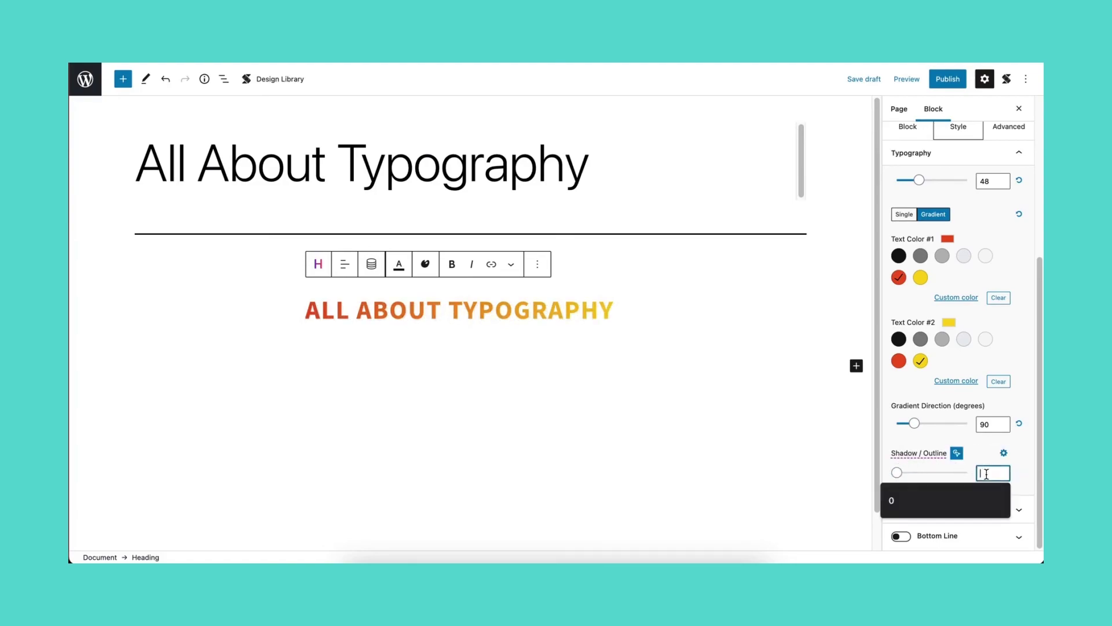
{"action": "type", "text": "5"}
{"action": "left_click", "coordinate": [1004, 452]}
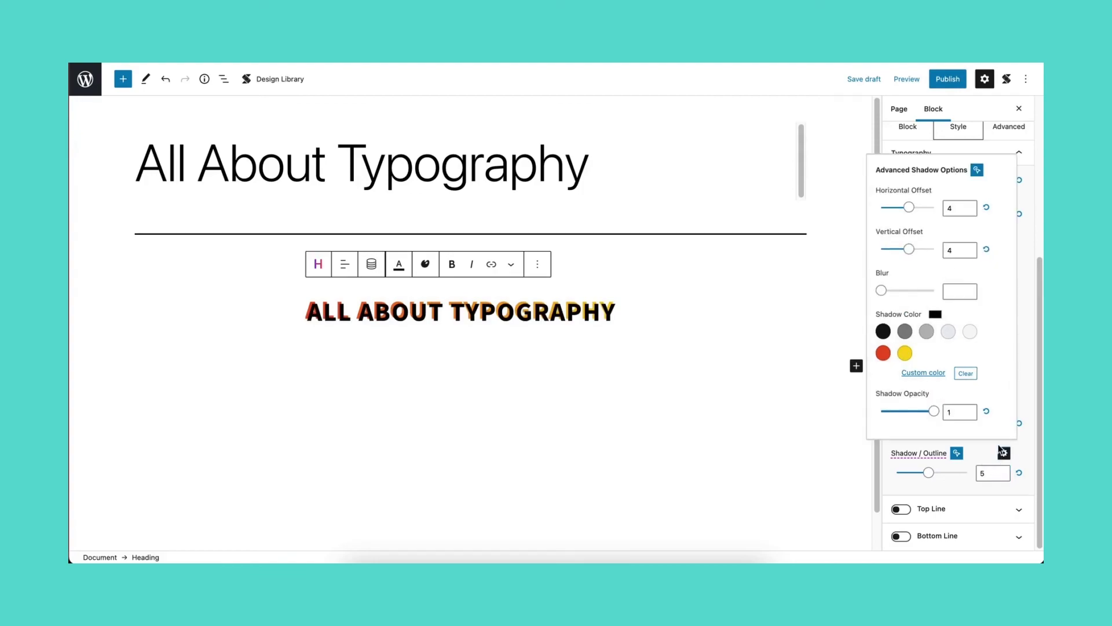
{"action": "left_click_drag", "start_coordinate": [909, 208], "coordinate": [911, 208]}
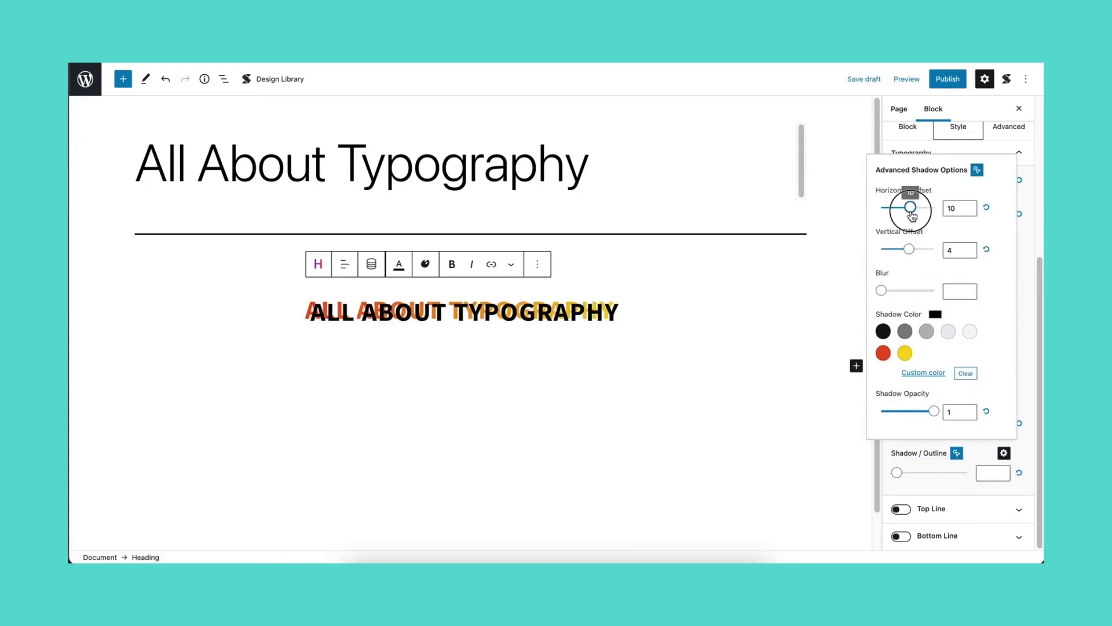
{"action": "double_click", "coordinate": [950, 208]}
{"action": "type", "text": "4"}
{"action": "left_click", "coordinate": [948, 250]}
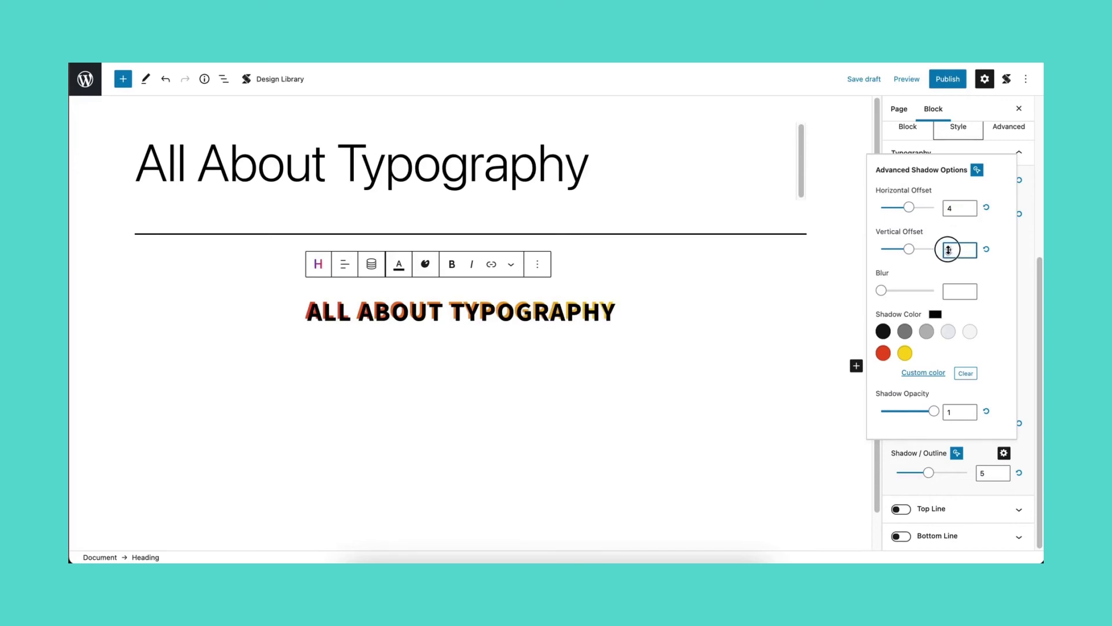
{"action": "type", "text": "0"}
Step: Make the hover shadow black at opacity 1, then return to the Normal state
{"action": "left_click", "coordinate": [904, 331]}
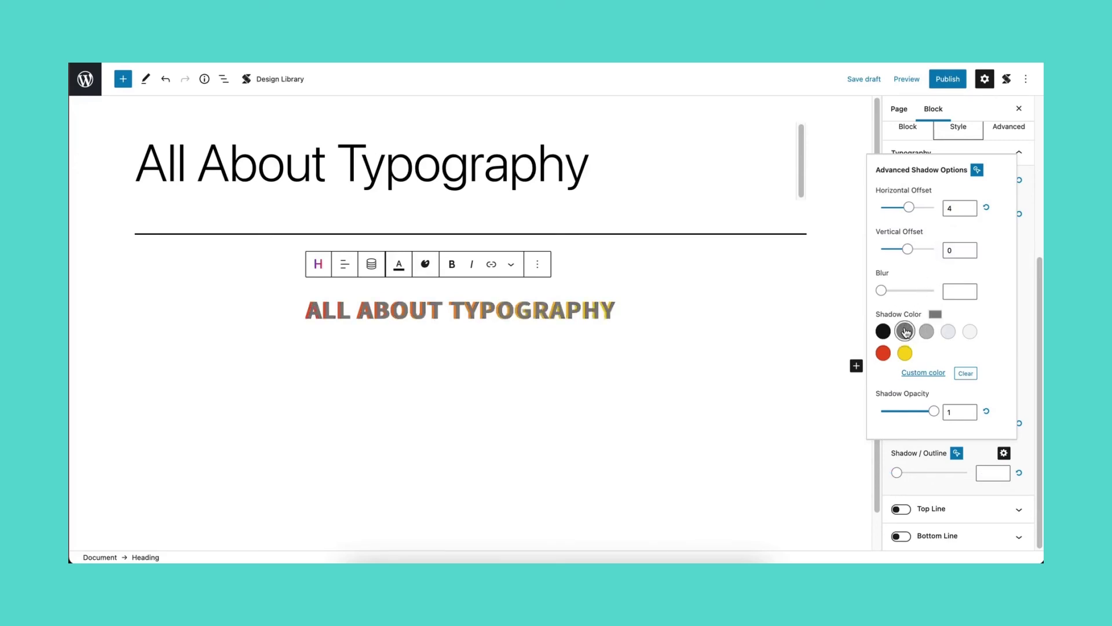
{"action": "left_click", "coordinate": [884, 332]}
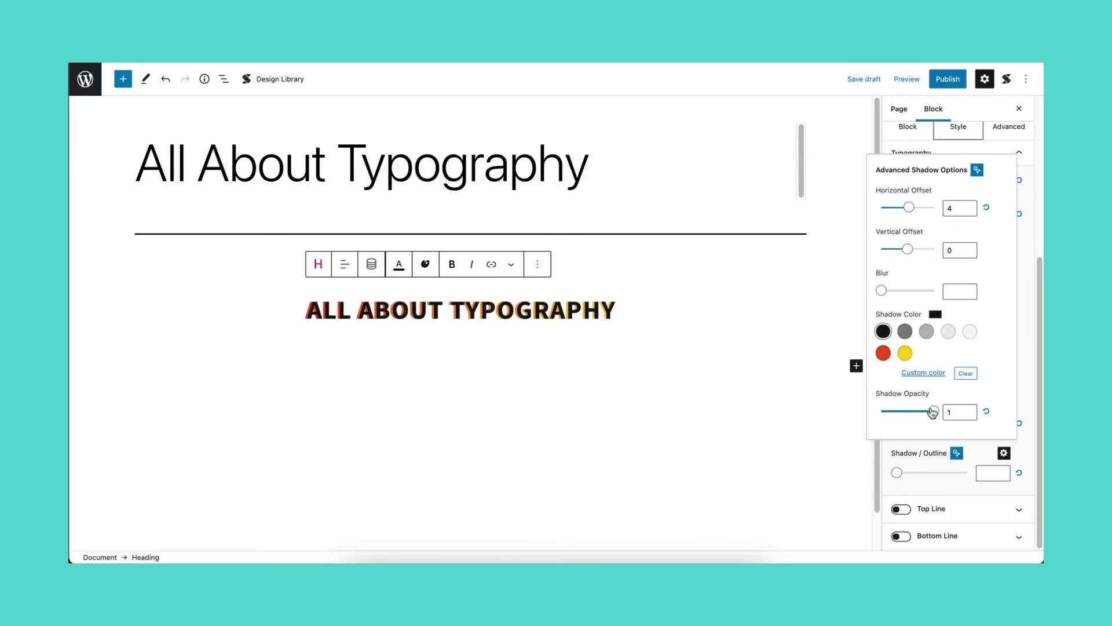
{"action": "left_click_drag", "start_coordinate": [934, 411], "coordinate": [889, 412]}
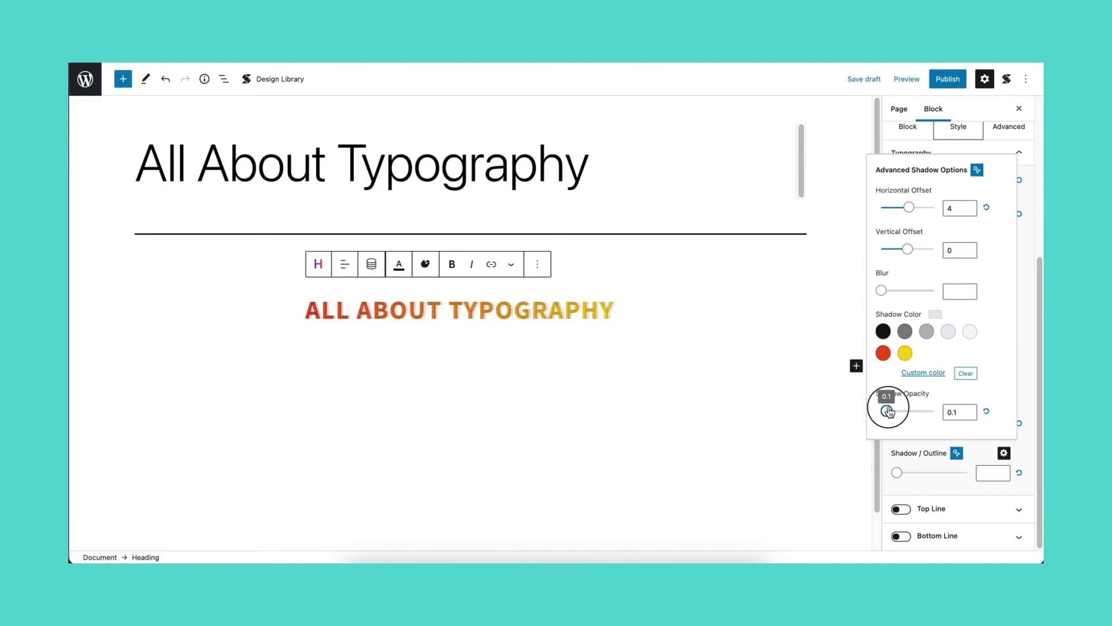
{"action": "left_click", "coordinate": [987, 411]}
{"action": "left_click", "coordinate": [1004, 453]}
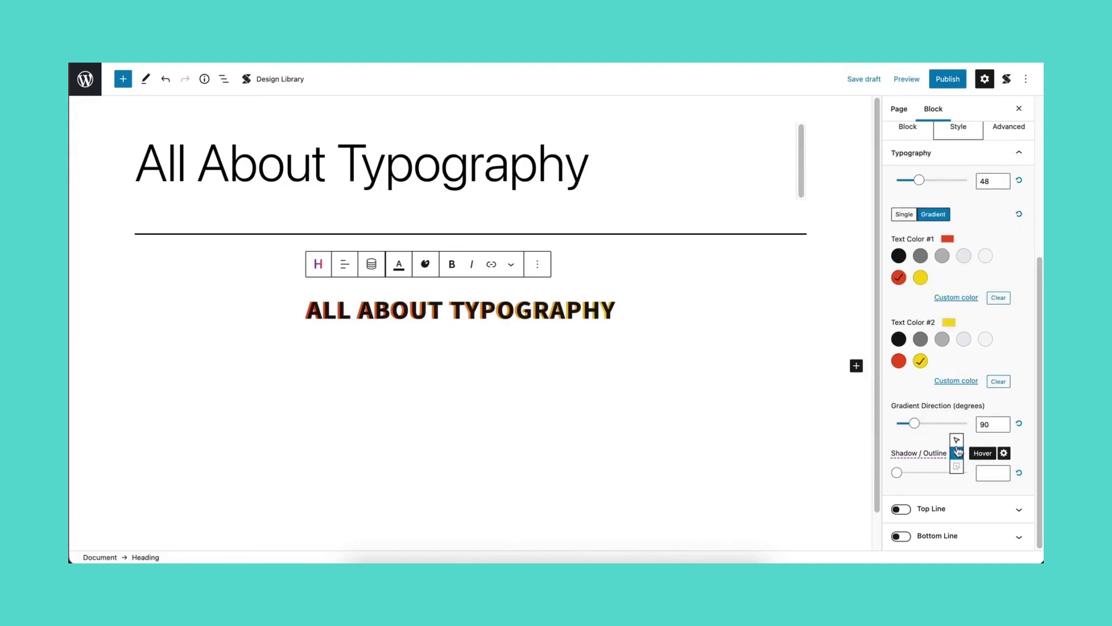
{"action": "left_click", "coordinate": [957, 453]}
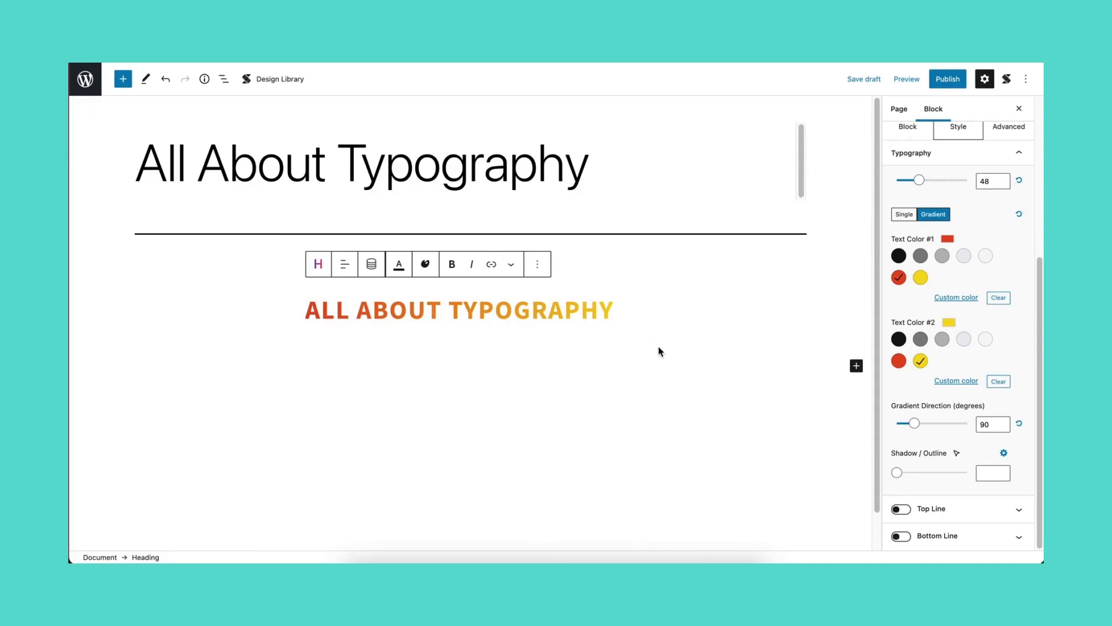